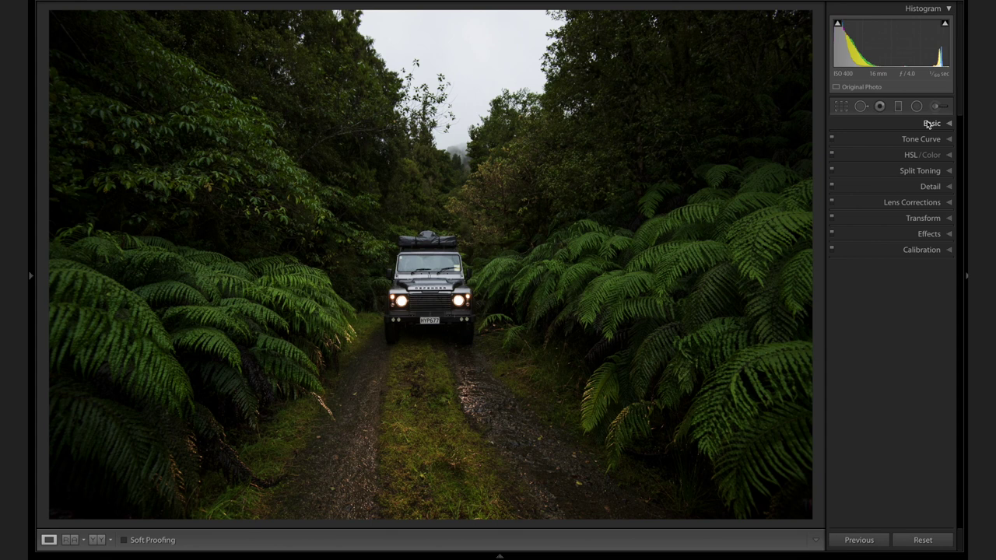
Set the photo's exposure to +0.60, contrast to +15 and the colour profile to Adobe Standard
{"action": "left_click", "coordinate": [928, 124]}
{"action": "left_click_drag", "start_coordinate": [896, 228], "coordinate": [900, 240]}
{"action": "left_click", "coordinate": [893, 158]}
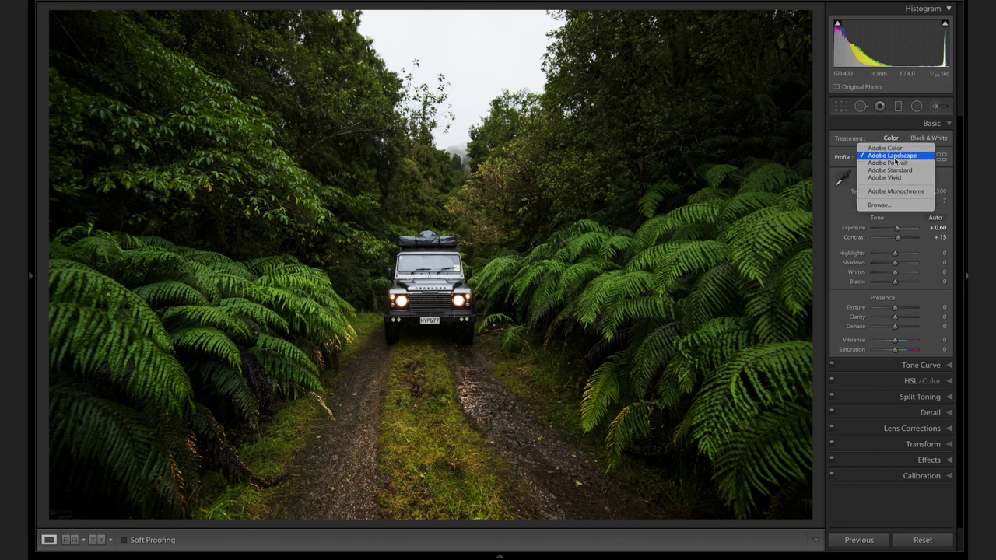
{"action": "left_click", "coordinate": [898, 173]}
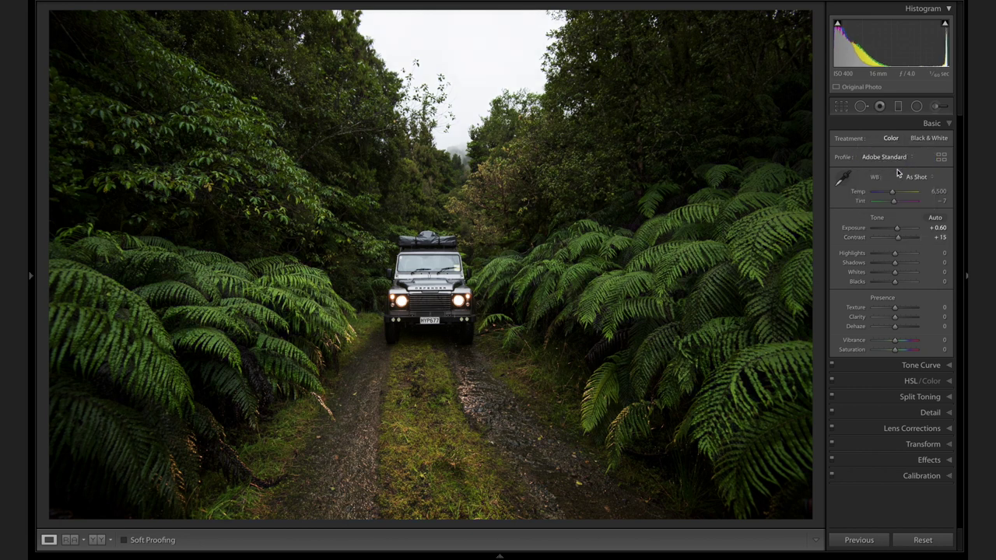
{"action": "left_click", "coordinate": [938, 124]}
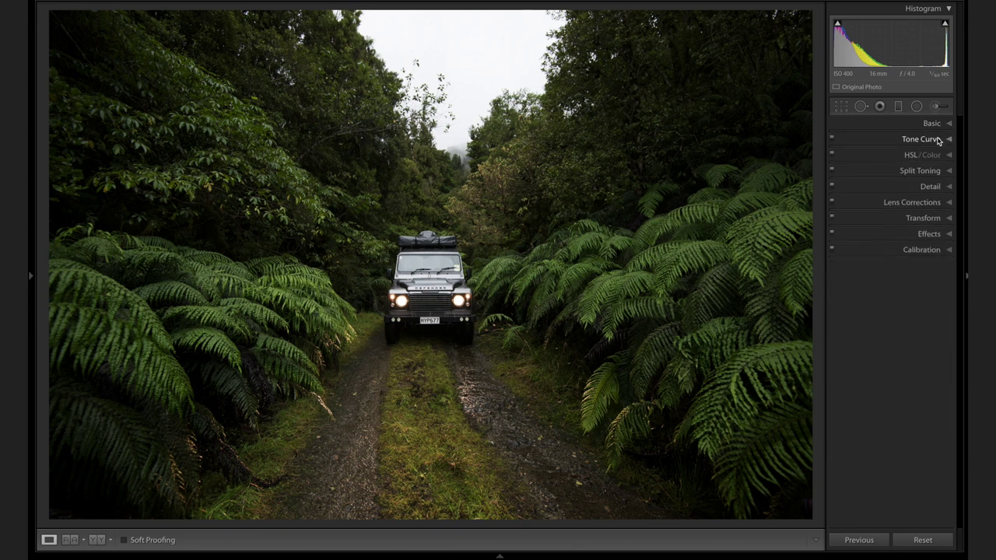
Shape the RGB tone curve into a gentle S with a midtone anchor and a lifted black point for faded shadows
{"action": "left_click", "coordinate": [939, 140]}
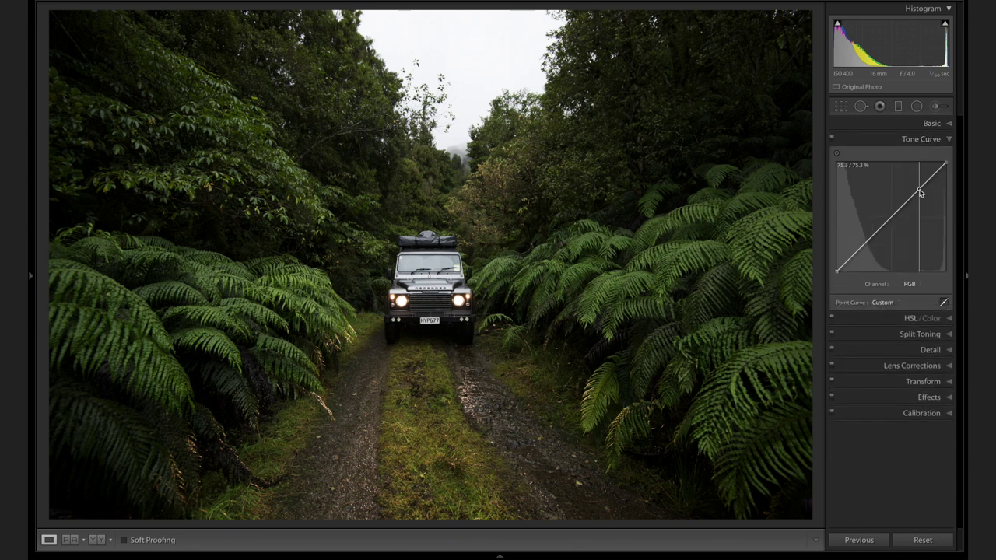
{"action": "left_click_drag", "start_coordinate": [919, 192], "coordinate": [918, 187]}
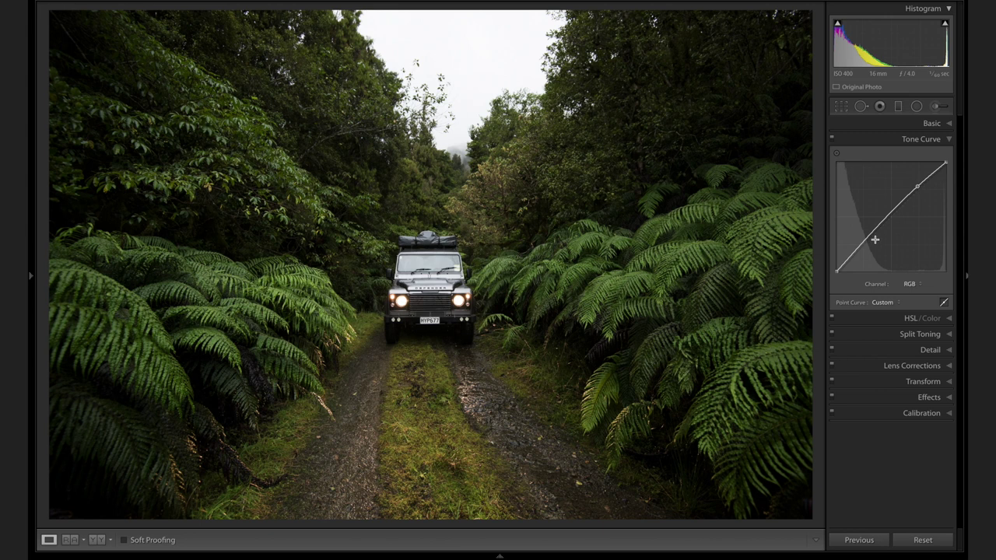
{"action": "left_click_drag", "start_coordinate": [861, 244], "coordinate": [865, 246]}
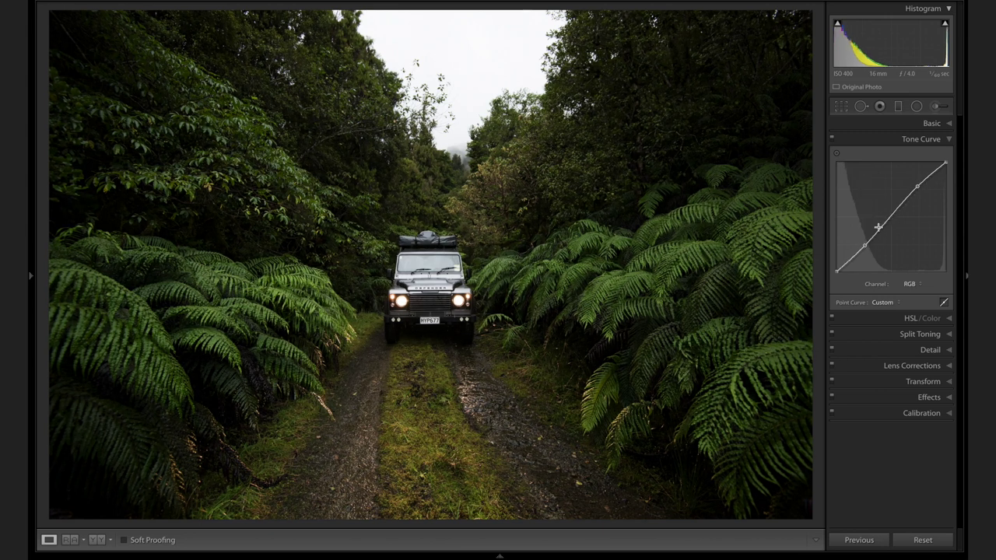
{"action": "left_click", "coordinate": [892, 219]}
{"action": "left_click_drag", "start_coordinate": [836, 272], "coordinate": [863, 247]}
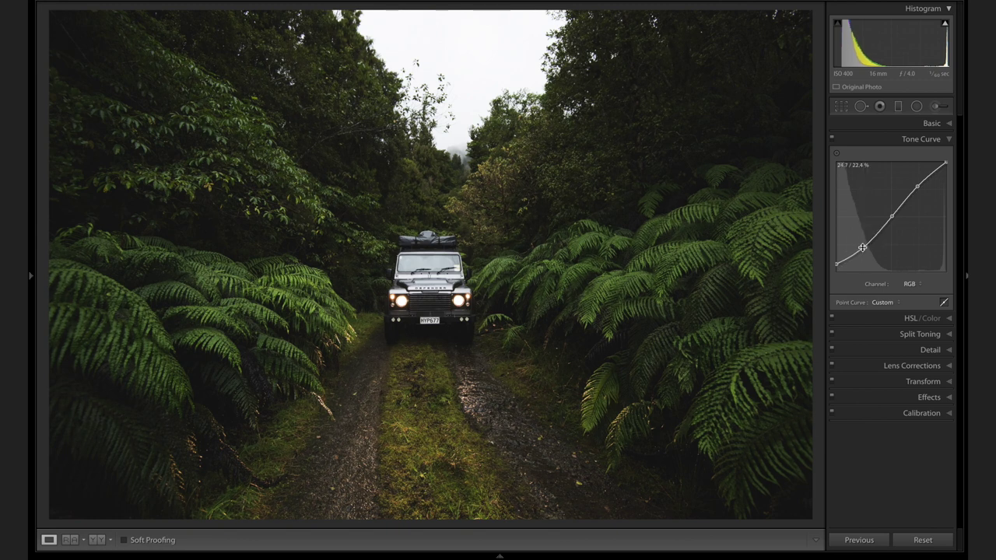
{"action": "left_click", "coordinate": [928, 140]}
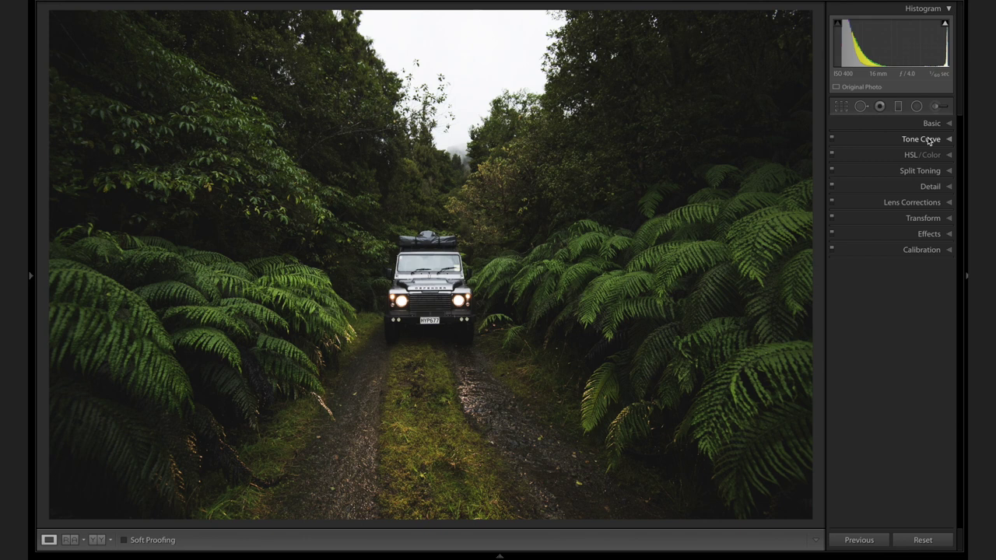
Set the purple and magenta saturation to -100 in the HSL adjustments
{"action": "left_click", "coordinate": [949, 157]}
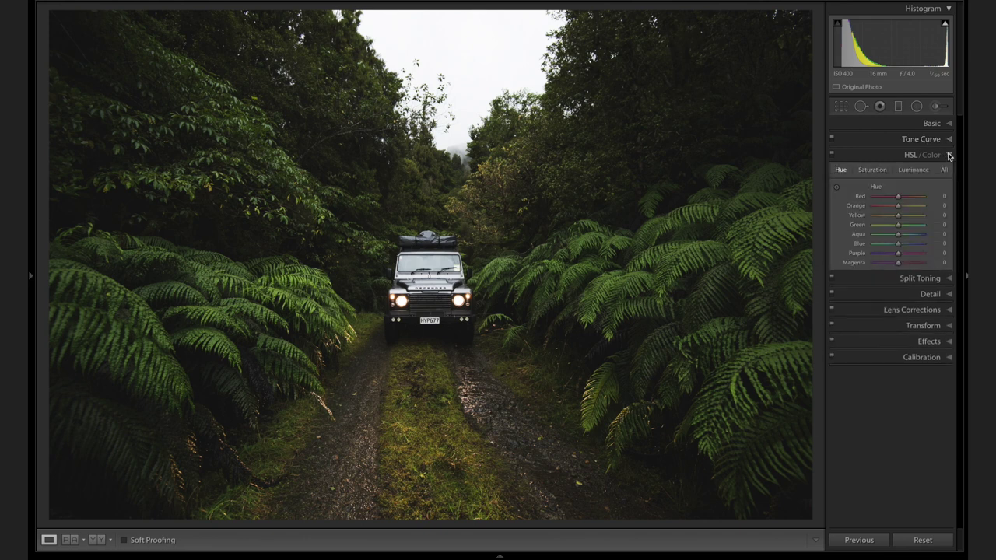
{"action": "left_click", "coordinate": [872, 172]}
{"action": "left_click_drag", "start_coordinate": [897, 253], "coordinate": [861, 265]}
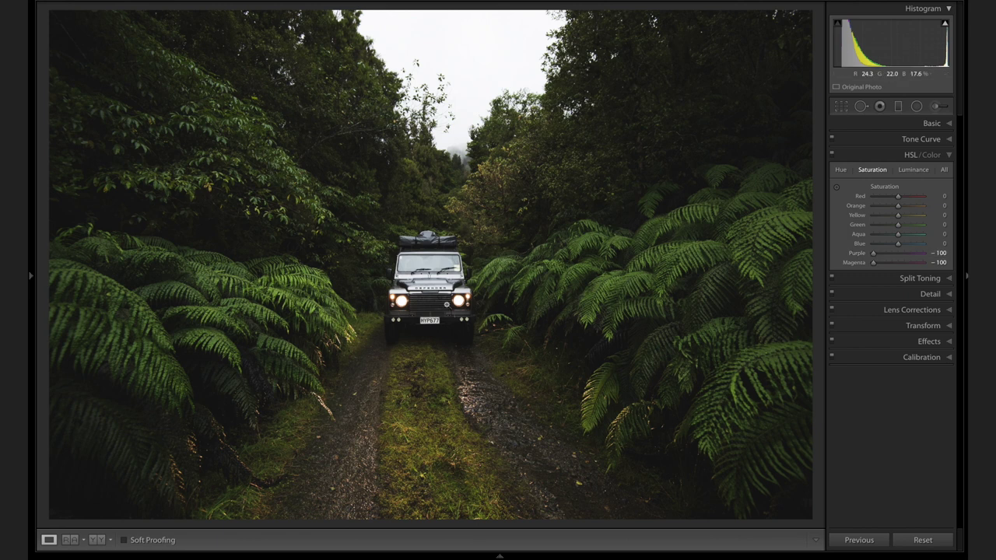
Reduce the HSL saturation of blue to -49, aqua to -52, green to -33 and yellow to -17
{"action": "left_click", "coordinate": [421, 284]}
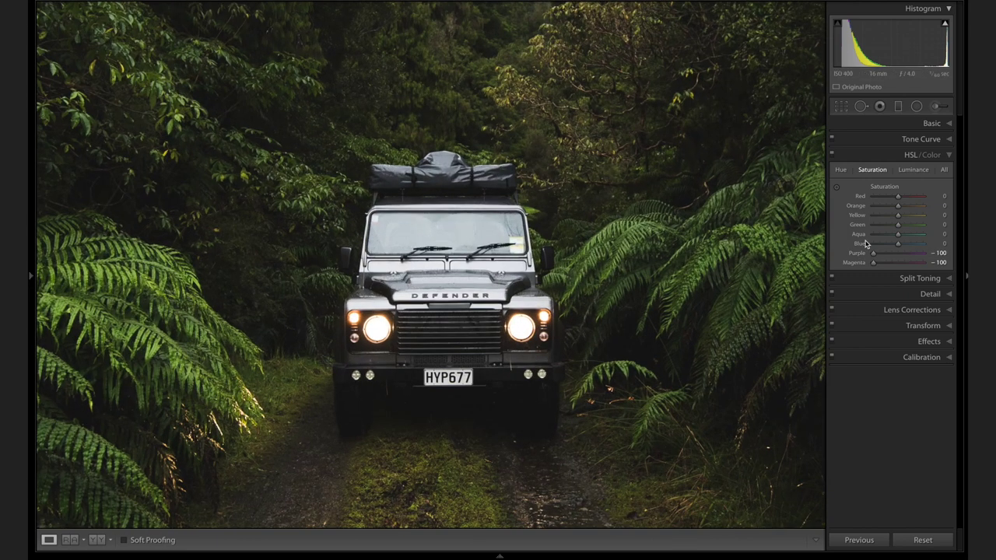
{"action": "mouse_move", "coordinate": [890, 244]}
{"action": "left_mouse_down"}
{"action": "mouse_move", "coordinate": [864, 248]}
{"action": "mouse_move", "coordinate": [885, 248]}
{"action": "left_mouse_up"}
{"action": "left_click_drag", "start_coordinate": [540, 280], "coordinate": [540, 305]}
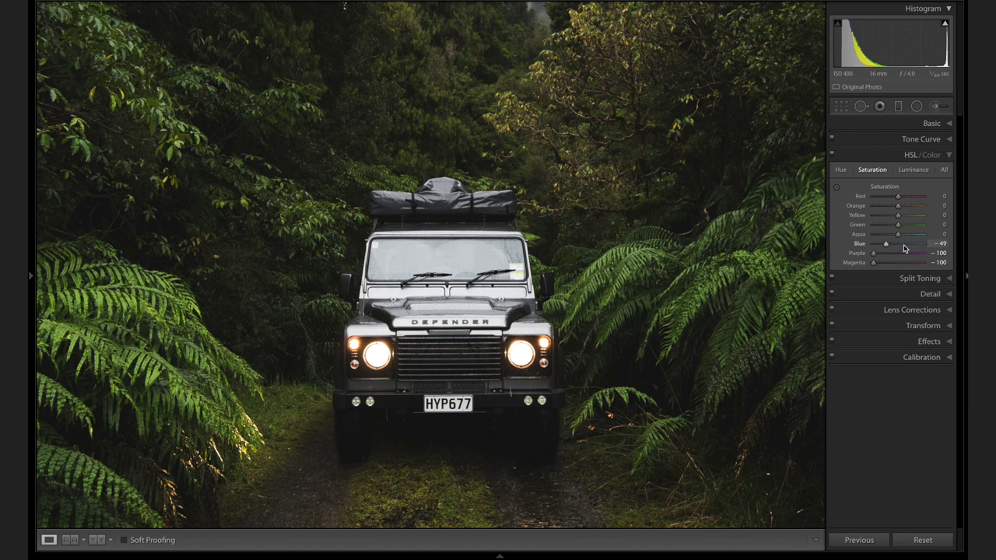
{"action": "left_click_drag", "start_coordinate": [899, 239], "coordinate": [893, 216]}
{"action": "key", "text": "z"}
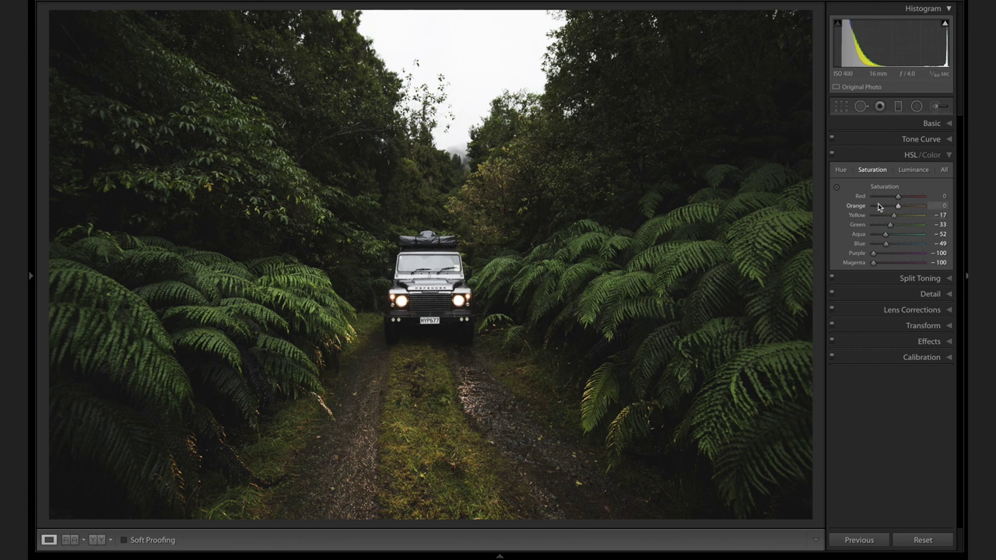
{"action": "left_click", "coordinate": [949, 155]}
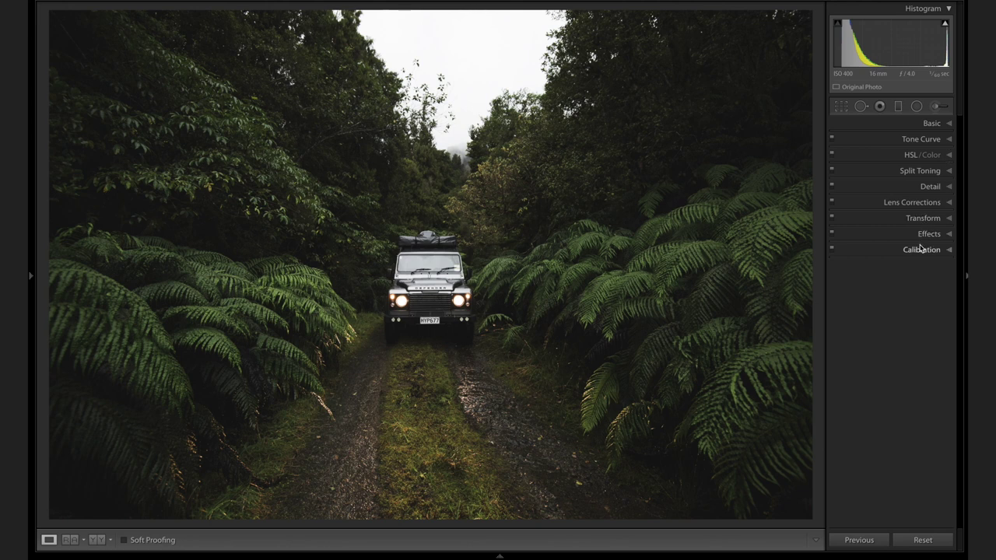
Set the blue primary calibration to hue +82 and saturation +21
{"action": "left_click", "coordinate": [921, 249]}
{"action": "left_click", "coordinate": [919, 250]}
{"action": "left_click", "coordinate": [909, 254]}
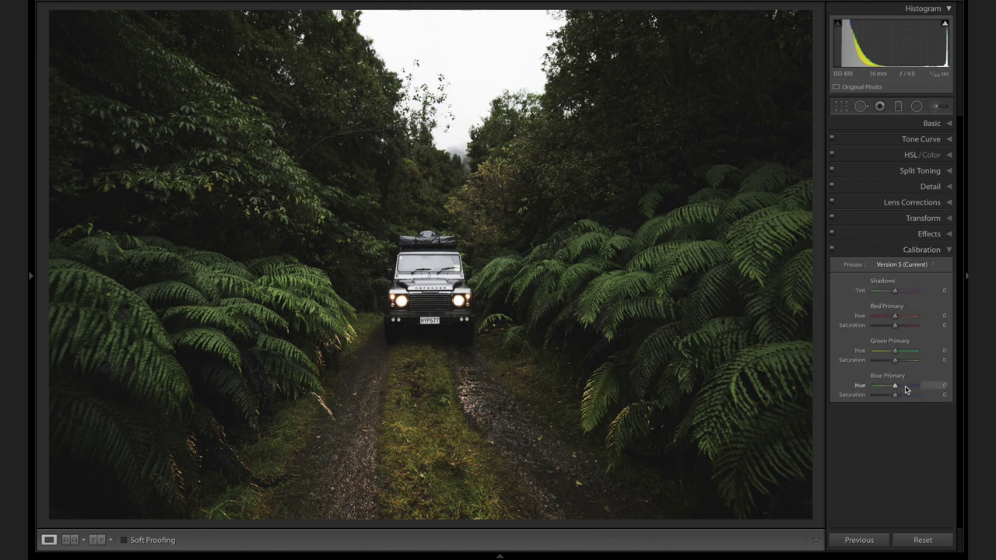
{"action": "mouse_move", "coordinate": [896, 386]}
{"action": "left_mouse_down"}
{"action": "mouse_move", "coordinate": [914, 388]}
{"action": "mouse_move", "coordinate": [900, 397]}
{"action": "left_mouse_up"}
{"action": "key", "text": "ctrl+z"}
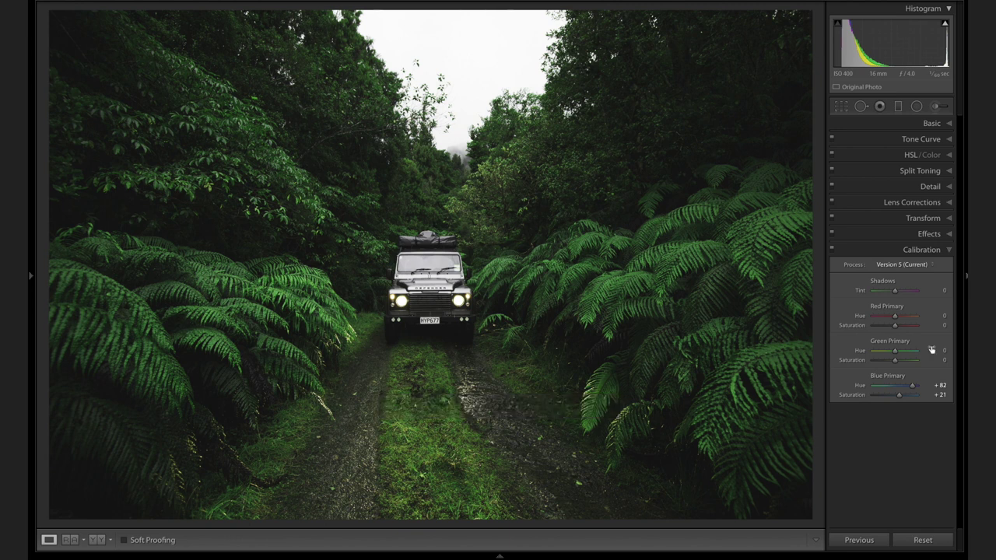
Fine-tune the red primary saturation and the green primary sliders in the camera calibration
{"action": "left_click_drag", "start_coordinate": [895, 326], "coordinate": [891, 329]}
{"action": "mouse_move", "coordinate": [895, 355]}
{"action": "left_mouse_down"}
{"action": "mouse_move", "coordinate": [920, 356]}
{"action": "mouse_move", "coordinate": [893, 362]}
{"action": "left_mouse_up"}
{"action": "left_click", "coordinate": [912, 250]}
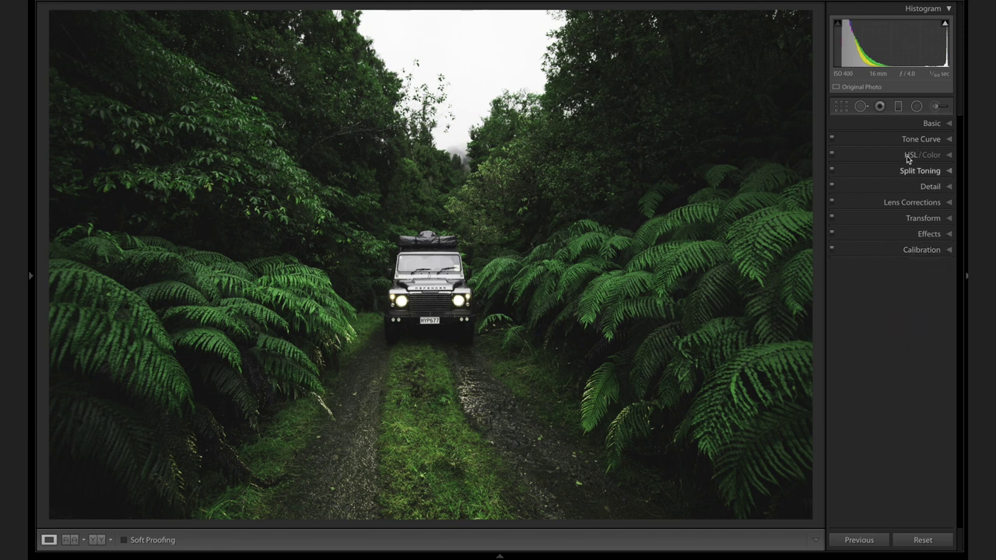
{"action": "left_click", "coordinate": [923, 540]}
Set the sharpening amount to 59 and increase the sharpening masking
{"action": "left_click", "coordinate": [929, 187]}
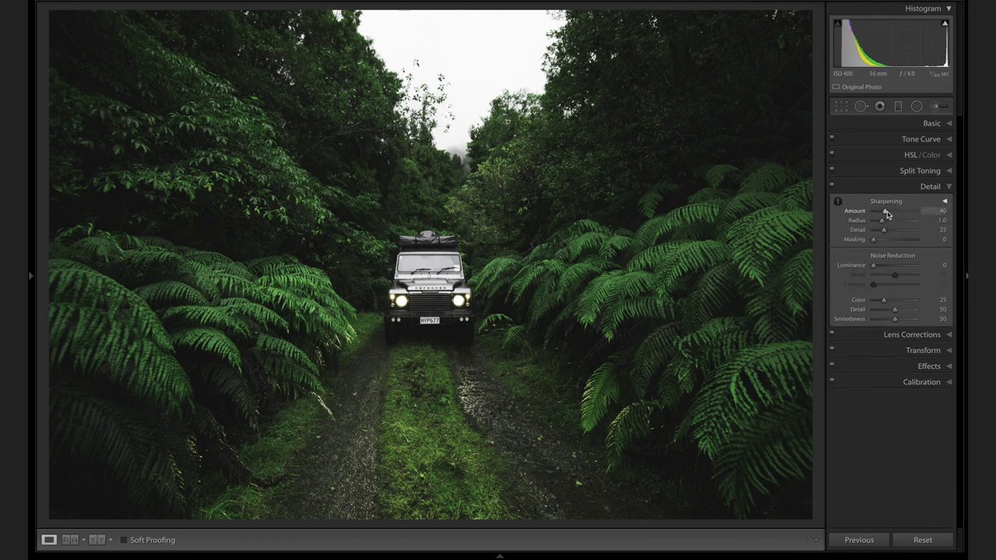
{"action": "left_click_drag", "start_coordinate": [888, 214], "coordinate": [895, 216]}
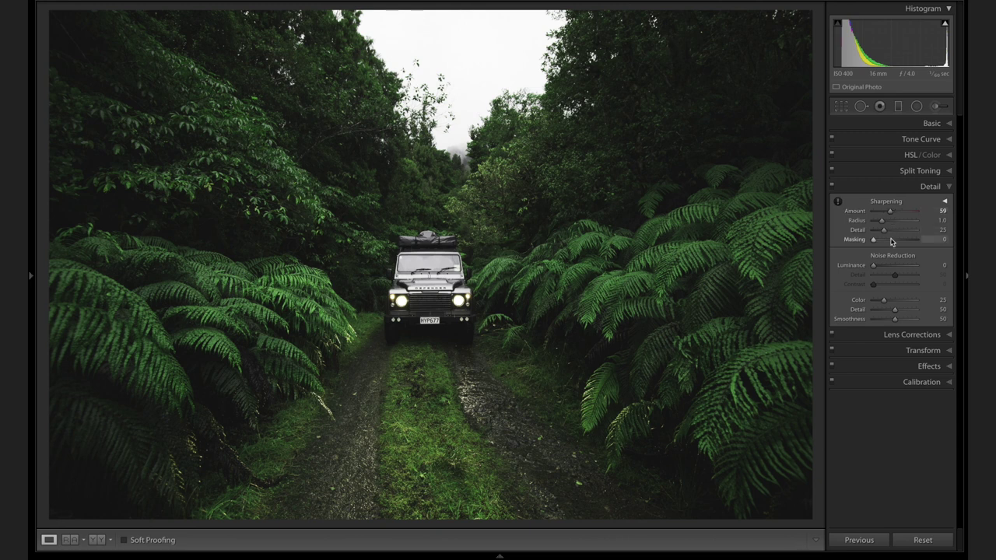
{"action": "left_click", "coordinate": [891, 240]}
{"action": "left_click_drag", "start_coordinate": [891, 241], "coordinate": [896, 242]}
{"action": "left_click", "coordinate": [936, 184]}
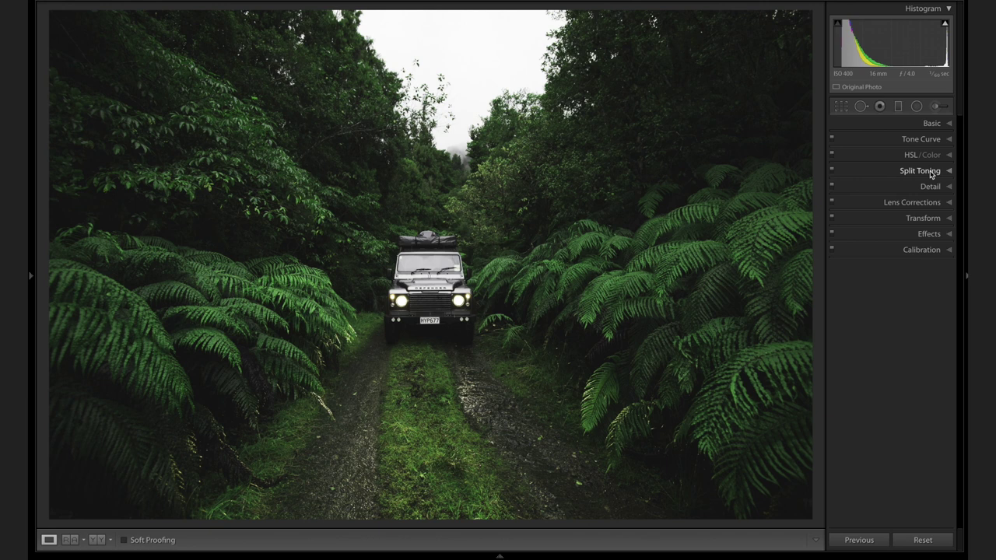
Split-tone the shadows with a blue tint at hue 209 and saturation 4
{"action": "left_click", "coordinate": [932, 175]}
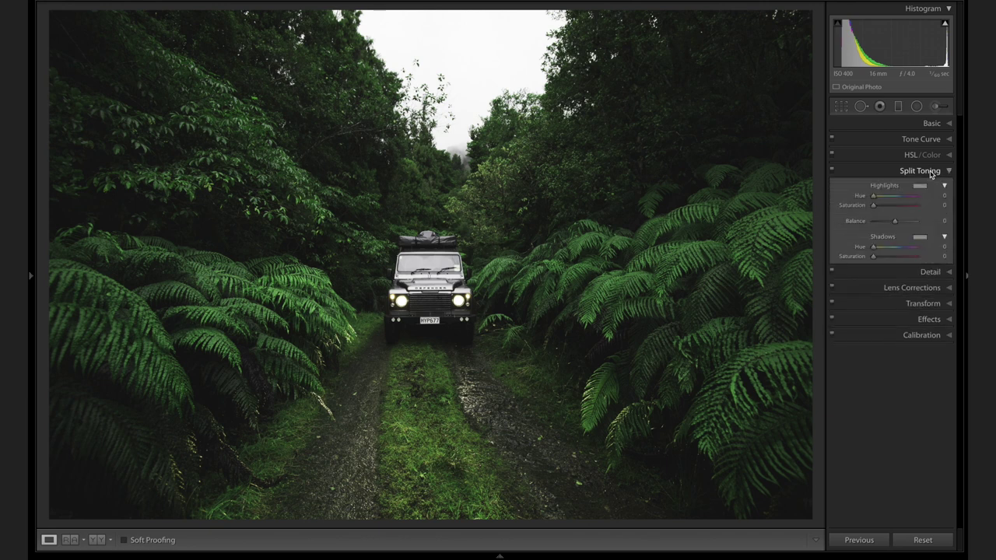
{"action": "left_click", "coordinate": [920, 241]}
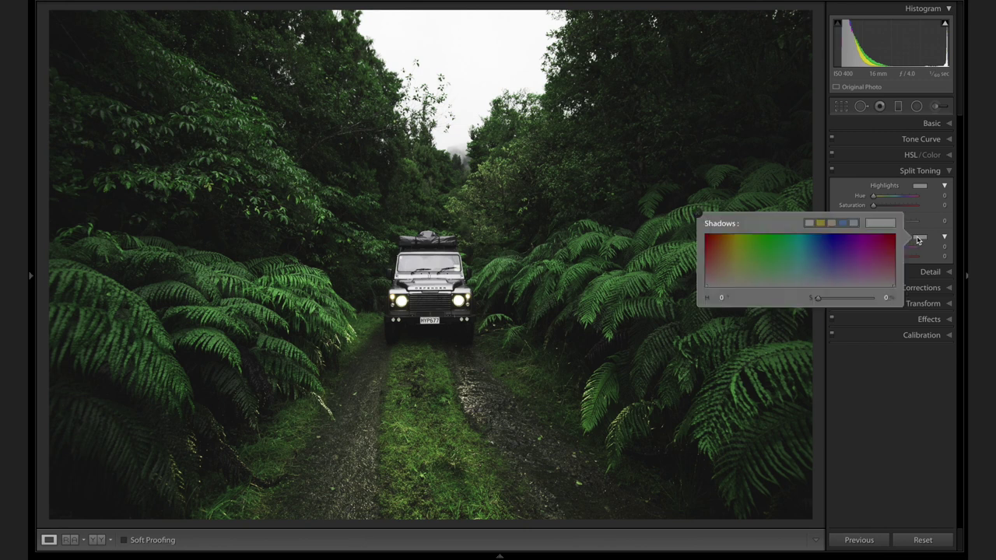
{"action": "left_click", "coordinate": [817, 283]}
{"action": "left_click", "coordinate": [698, 212]}
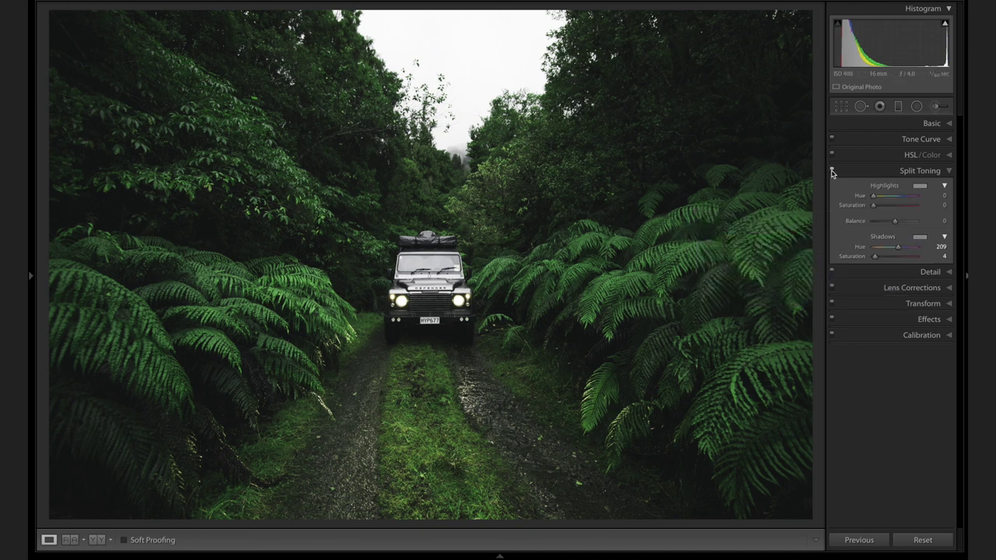
{"action": "left_click", "coordinate": [832, 171]}
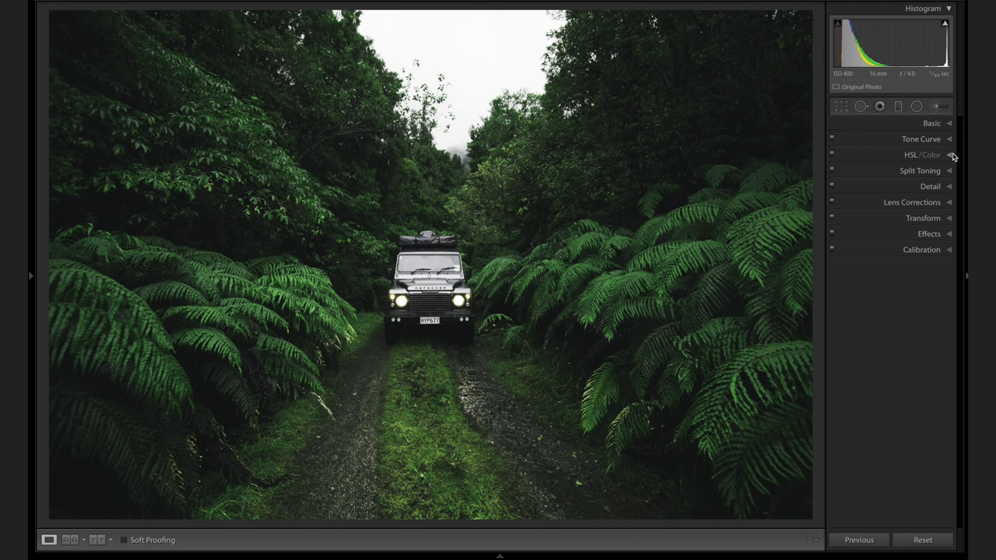
Shift the HSL yellow hue to -72 to warm the vehicle's headlights
{"action": "left_click", "coordinate": [534, 209]}
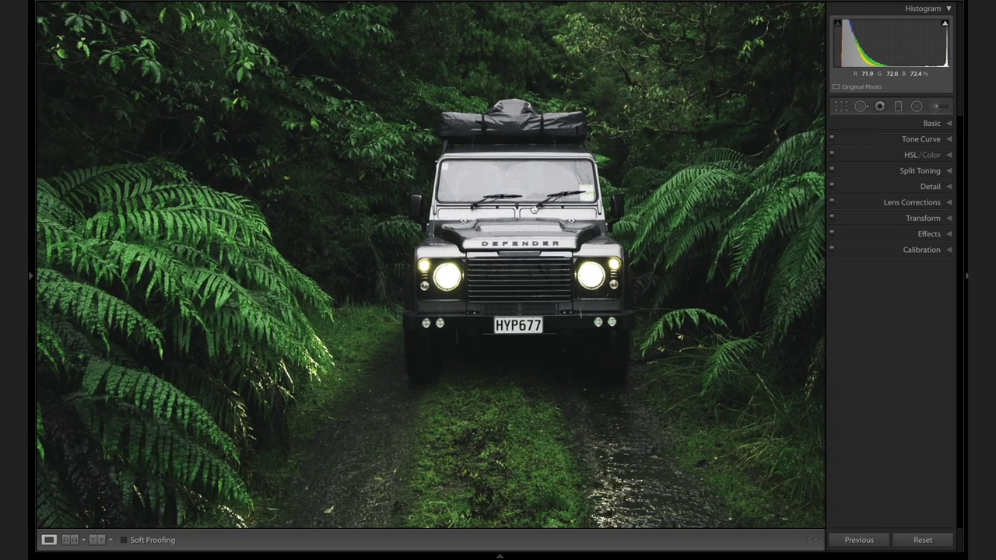
{"action": "left_click_drag", "start_coordinate": [534, 209], "coordinate": [510, 238]}
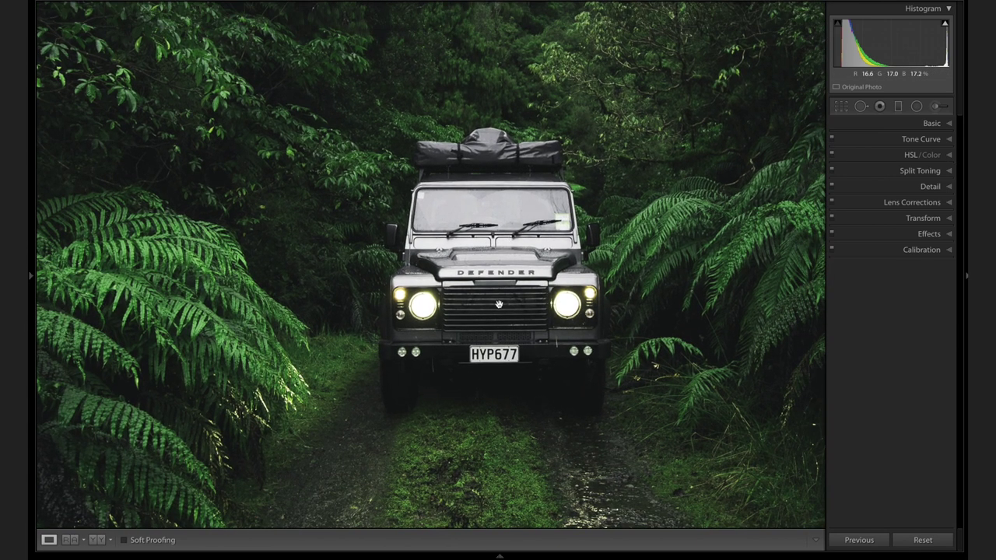
{"action": "left_click", "coordinate": [934, 155]}
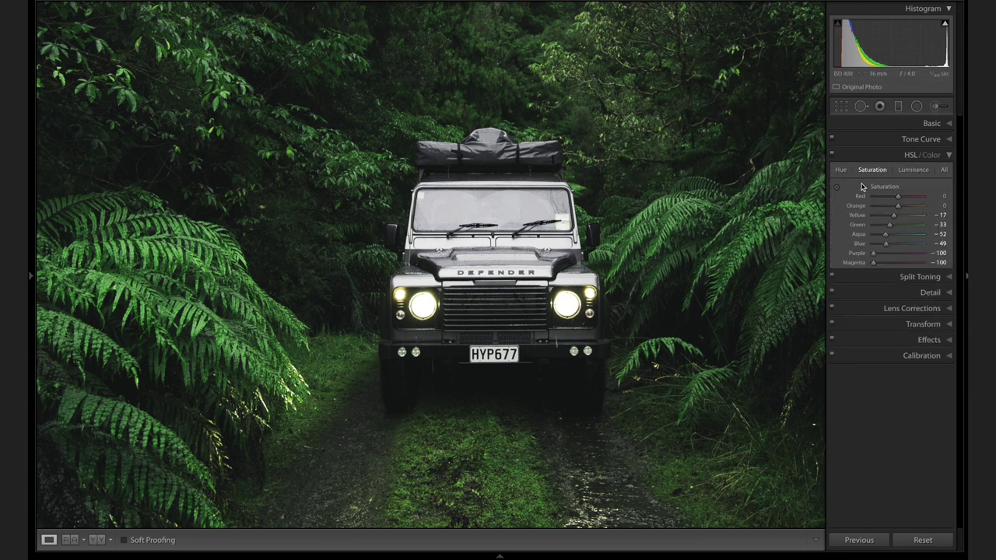
{"action": "left_click_drag", "start_coordinate": [899, 216], "coordinate": [882, 224]}
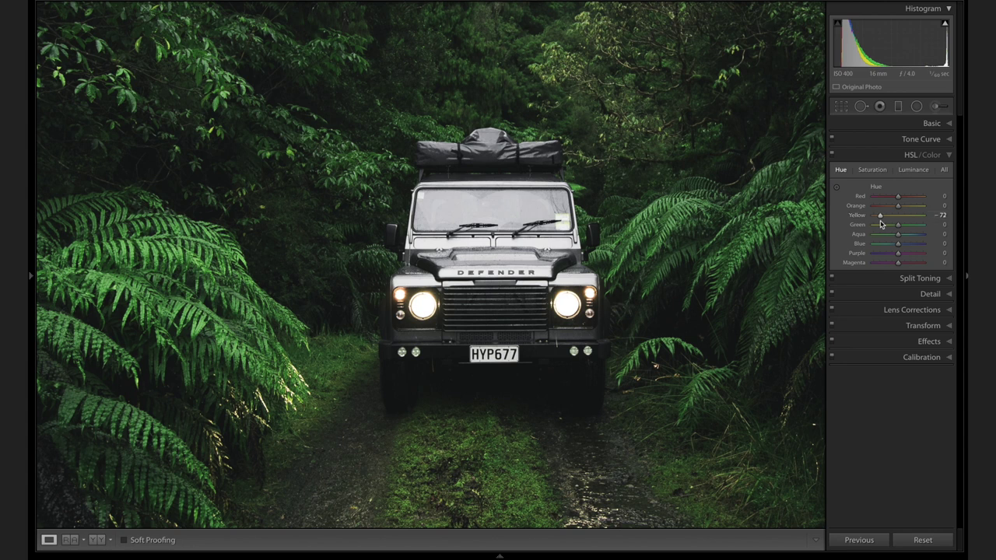
{"action": "left_click", "coordinate": [872, 169]}
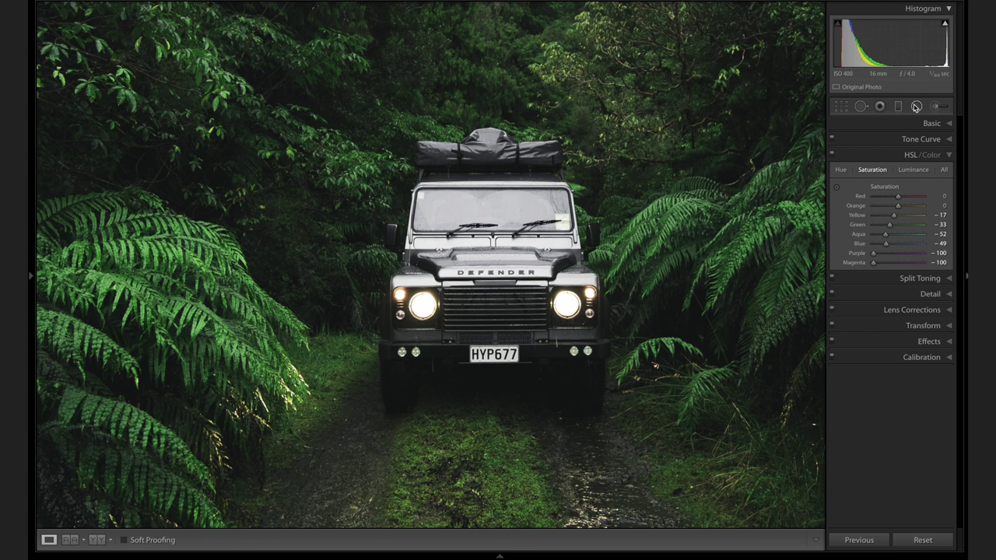
Place a radial filter over each of the vehicle's two headlights and invert both so they affect only the lamps
{"action": "left_click", "coordinate": [916, 107]}
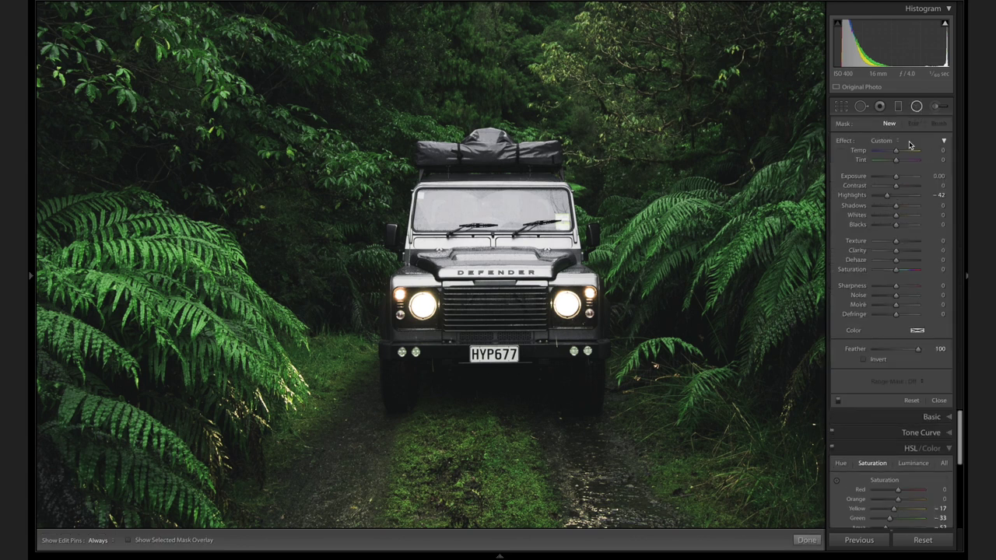
{"action": "left_click_drag", "start_coordinate": [565, 303], "coordinate": [378, 279]}
{"action": "left_click_drag", "start_coordinate": [421, 303], "coordinate": [435, 316]}
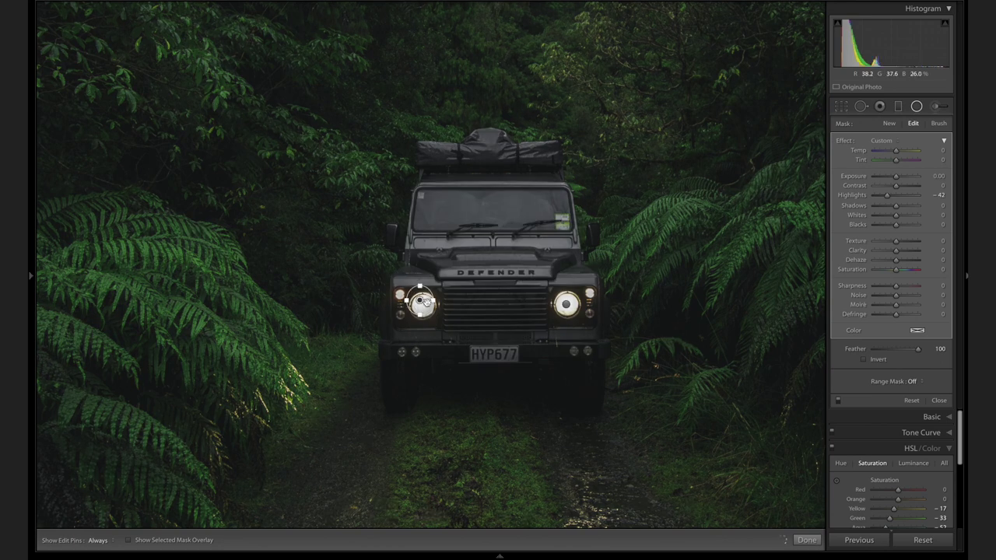
{"action": "left_click", "coordinate": [864, 359]}
{"action": "left_click", "coordinate": [870, 362]}
{"action": "left_click", "coordinate": [567, 305]}
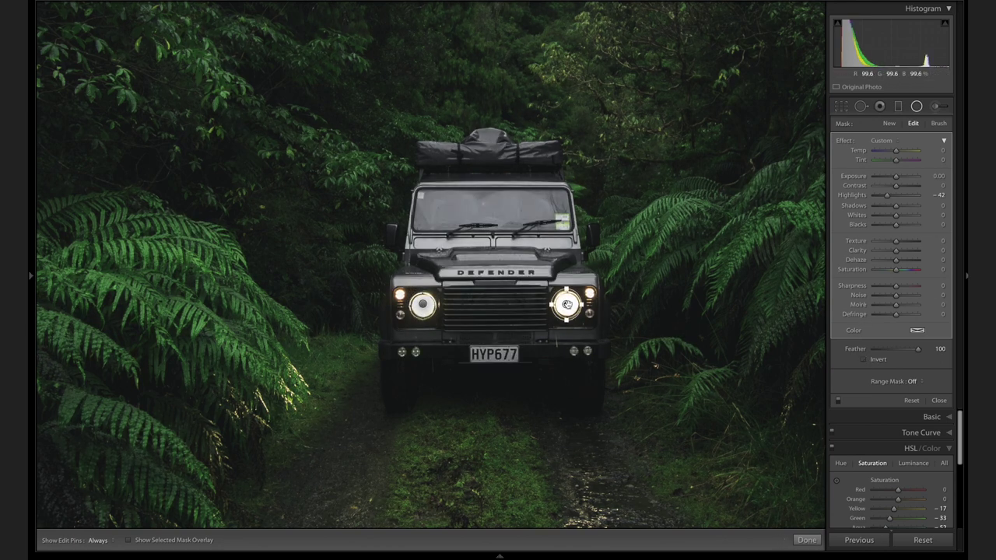
{"action": "left_click", "coordinate": [864, 360]}
Warm both headlight radial filters, giving the left headlight's filter temp 100, tint 72 and saturation 81
{"action": "left_click_drag", "start_coordinate": [896, 150], "coordinate": [917, 150]}
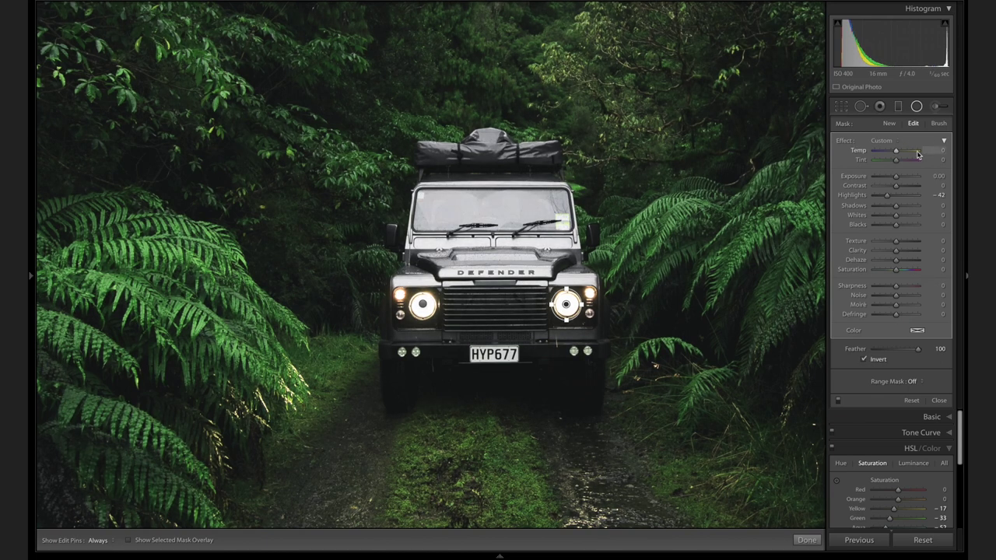
{"action": "left_click", "coordinate": [423, 304]}
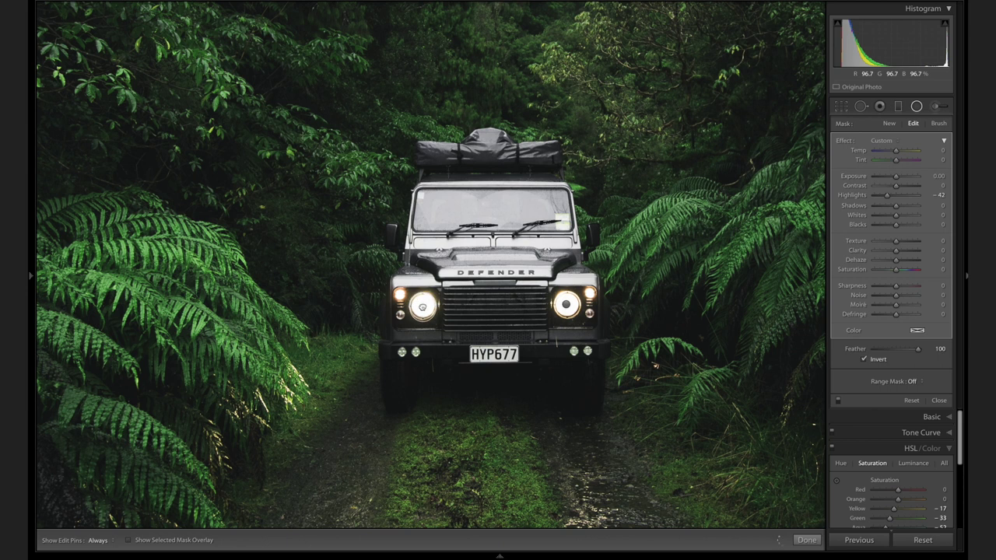
{"action": "mouse_move", "coordinate": [896, 150]}
{"action": "left_mouse_down"}
{"action": "mouse_move", "coordinate": [927, 150]}
{"action": "mouse_move", "coordinate": [910, 160]}
{"action": "left_mouse_up"}
{"action": "left_click", "coordinate": [567, 304]}
{"action": "left_click", "coordinate": [422, 306]}
{"action": "left_click_drag", "start_coordinate": [900, 269], "coordinate": [912, 269]}
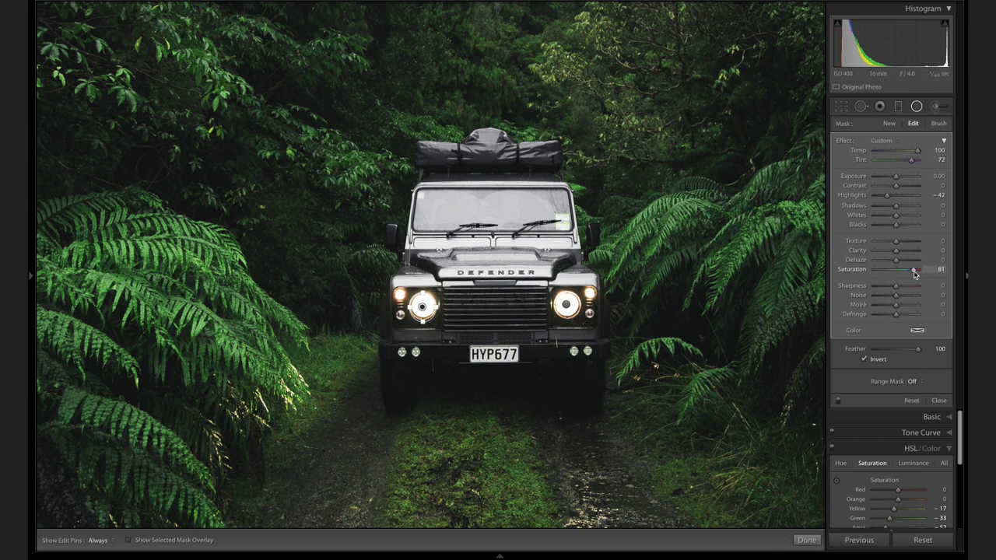
Raise the saturation of the radial filter on the vehicle's right-hand headlight and finish the radial filter edits
{"action": "left_click", "coordinate": [567, 304]}
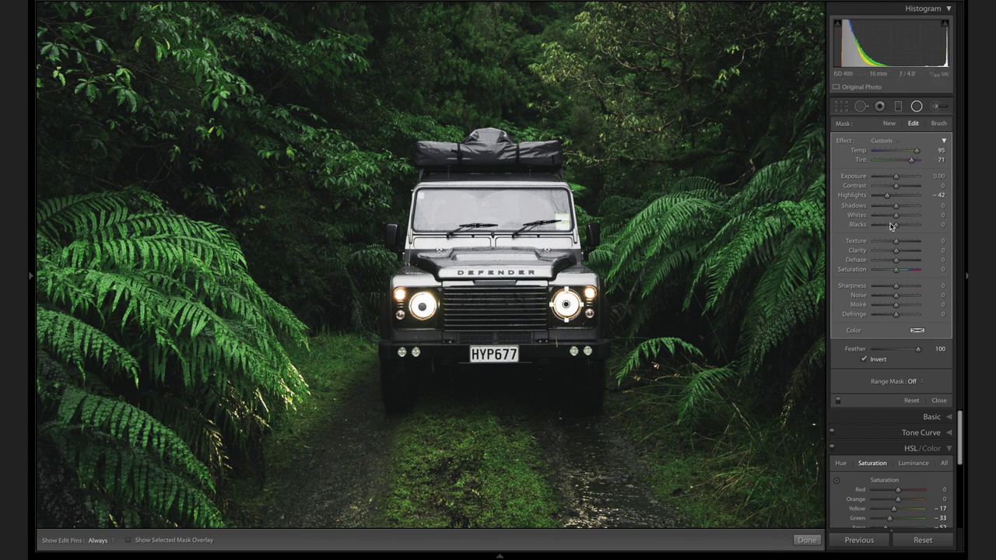
{"action": "left_click_drag", "start_coordinate": [908, 271], "coordinate": [915, 271]}
{"action": "left_click", "coordinate": [917, 106]}
{"action": "left_click", "coordinate": [373, 311]}
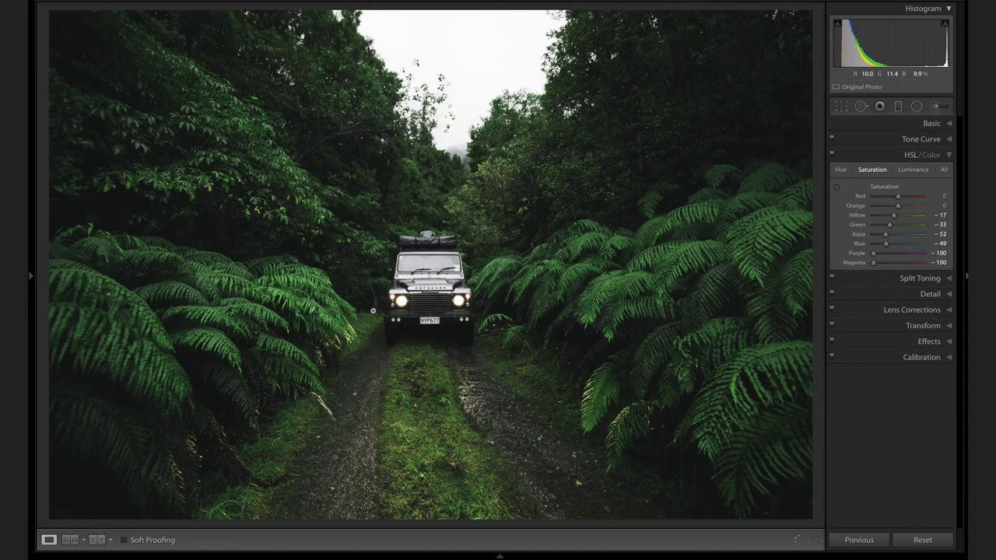
Add a graduated filter from the sky downward with exposure 0.47, contrast 33, highlights 12, whites 28 and blacks -18
{"action": "left_click", "coordinate": [899, 108]}
{"action": "left_click", "coordinate": [934, 194]}
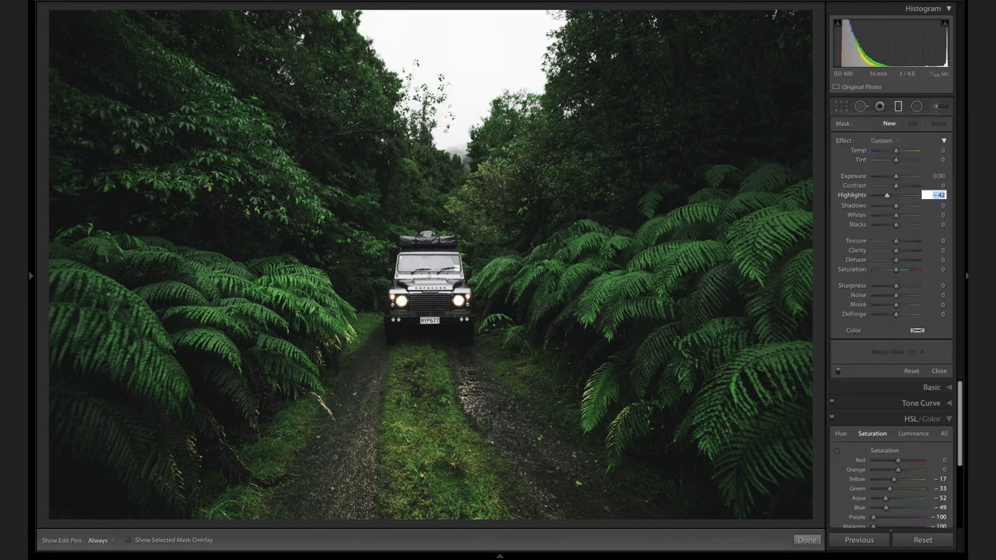
{"action": "left_click_drag", "start_coordinate": [897, 178], "coordinate": [903, 181]}
{"action": "left_click_drag", "start_coordinate": [443, 11], "coordinate": [446, 404]}
{"action": "left_click_drag", "start_coordinate": [446, 207], "coordinate": [444, 156]}
{"action": "mouse_move", "coordinate": [896, 185]}
{"action": "left_mouse_down"}
{"action": "mouse_move", "coordinate": [904, 220]}
{"action": "mouse_move", "coordinate": [894, 226]}
{"action": "mouse_move", "coordinate": [911, 200]}
{"action": "mouse_move", "coordinate": [899, 200]}
{"action": "left_mouse_up"}
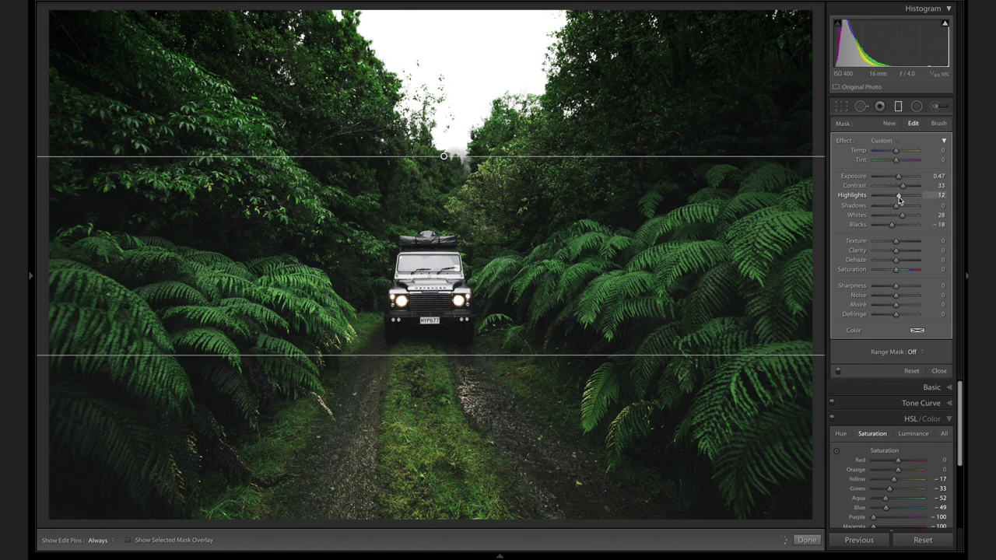
{"action": "key", "text": "m"}
Cool the photo's white balance temperature to 6,147
{"action": "left_click", "coordinate": [948, 157]}
{"action": "left_click", "coordinate": [934, 125]}
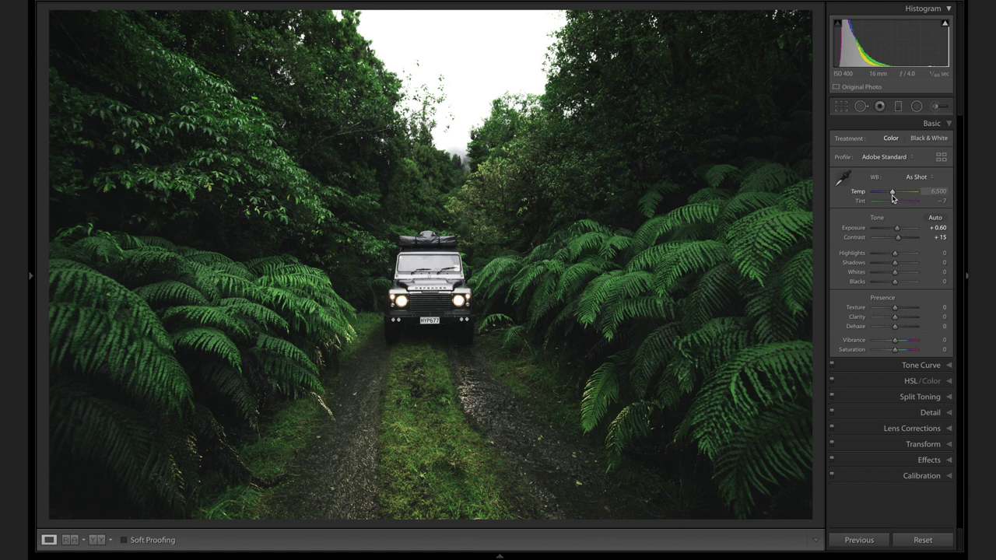
{"action": "left_click_drag", "start_coordinate": [893, 199], "coordinate": [893, 197]}
Try shifting the white balance tint to 66 and undo the change
{"action": "key", "text": "ctrl+z"}
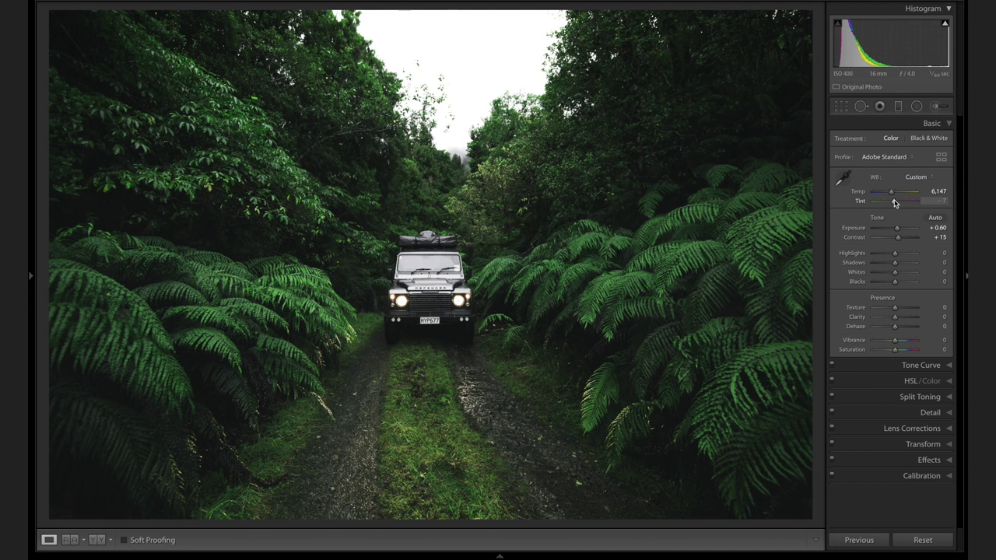
{"action": "left_click_drag", "start_coordinate": [896, 203], "coordinate": [905, 203]}
{"action": "key", "text": "ctrl+z"}
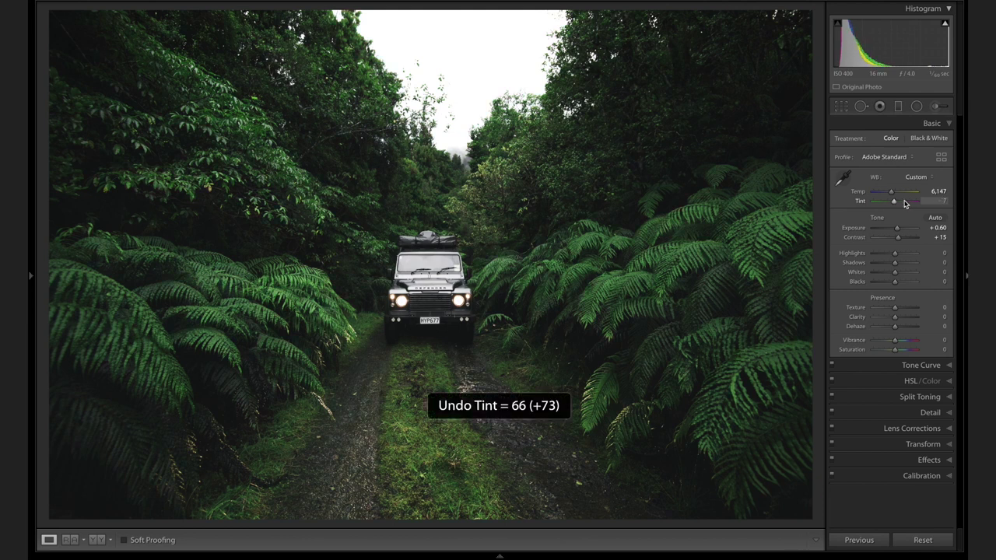
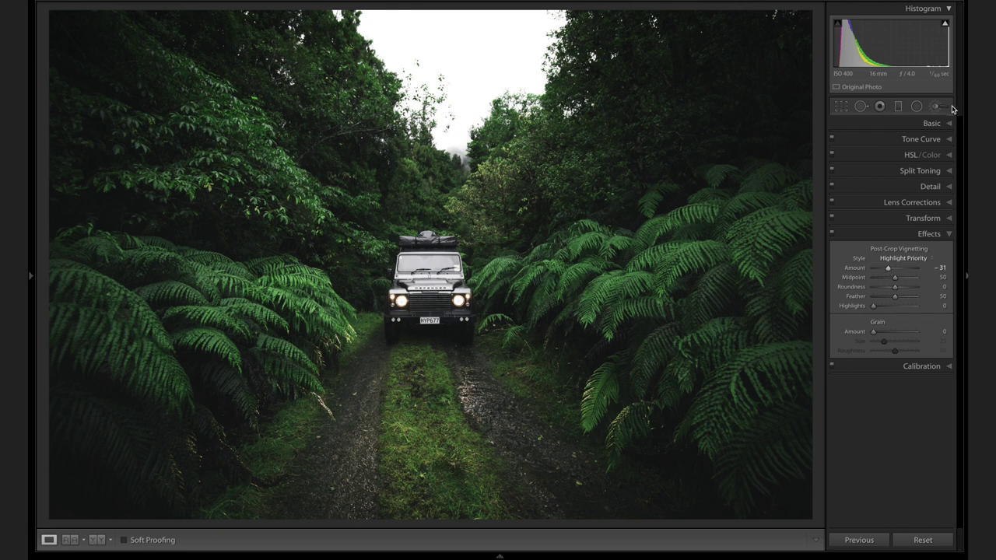
Paint an adjustment brush over the vehicle's front with exposure reset to 0 and highlights at -14
{"action": "left_click", "coordinate": [942, 106]}
{"action": "double_click", "coordinate": [896, 178]}
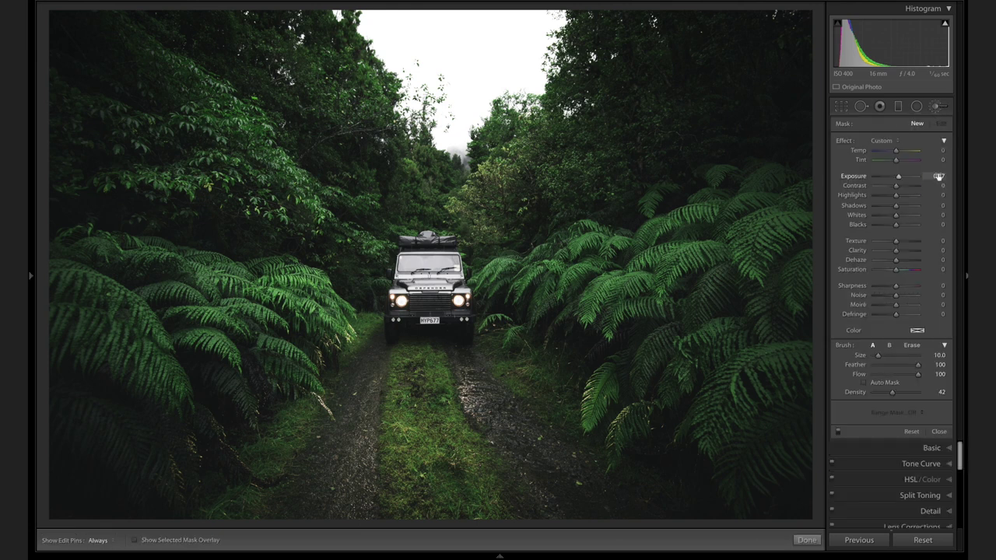
{"action": "left_click_drag", "start_coordinate": [896, 195], "coordinate": [893, 198]}
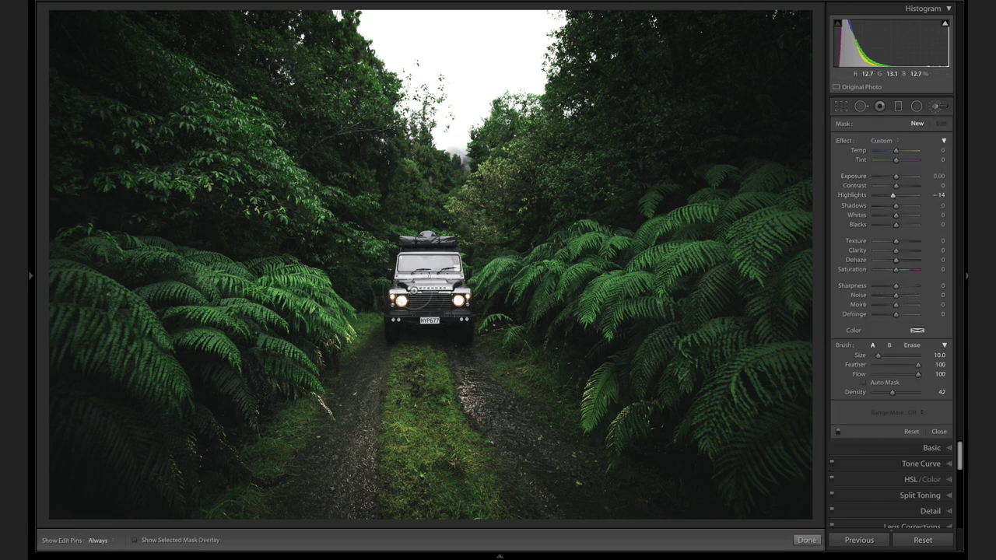
{"action": "mouse_move", "coordinate": [415, 300]}
{"action": "left_mouse_down"}
{"action": "mouse_move", "coordinate": [461, 291]}
{"action": "mouse_move", "coordinate": [464, 264]}
{"action": "left_mouse_up"}
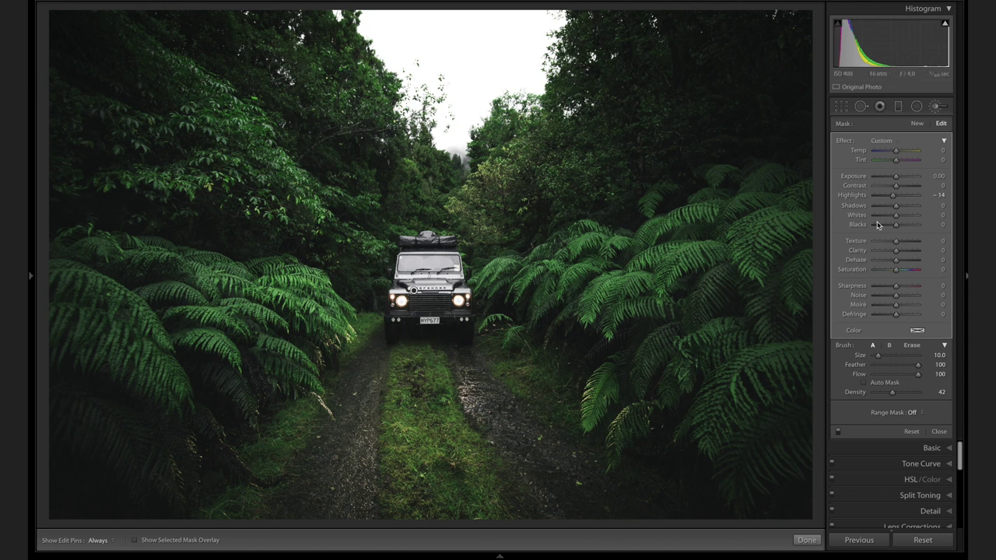
Lower the vehicle brush's highlights to -26, close the brush and inspect the vehicle
{"action": "left_click", "coordinate": [883, 196]}
{"action": "left_click_drag", "start_coordinate": [883, 200], "coordinate": [891, 196]}
{"action": "key", "text": "h"}
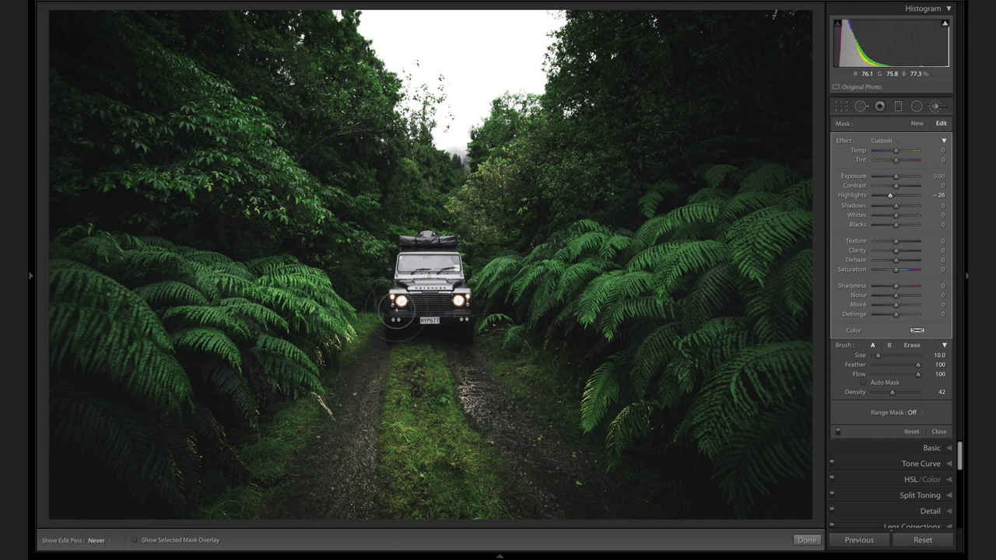
{"action": "key", "text": "h"}
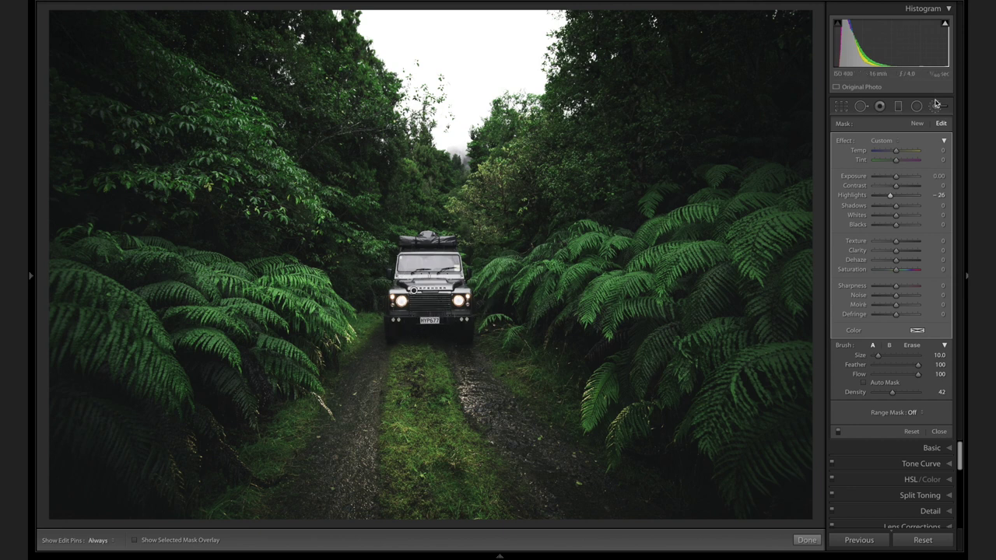
{"action": "key", "text": "k"}
{"action": "left_click", "coordinate": [475, 279]}
{"action": "left_click_drag", "start_coordinate": [425, 300], "coordinate": [588, 230]}
{"action": "left_click", "coordinate": [589, 229]}
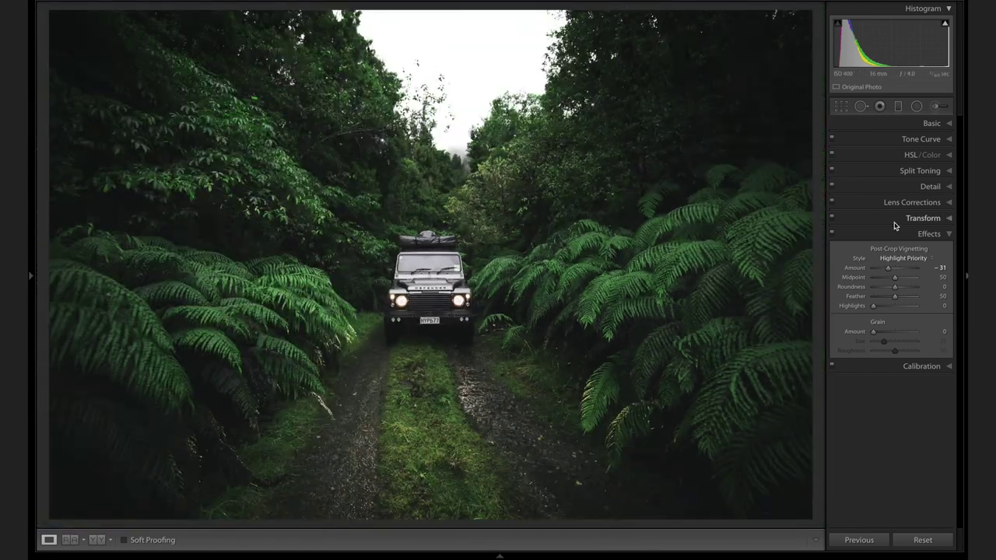
Brighten the foliage by setting the HSL luminance to +17 for green and +10 for yellow
{"action": "left_click", "coordinate": [948, 233]}
{"action": "left_click", "coordinate": [947, 155]}
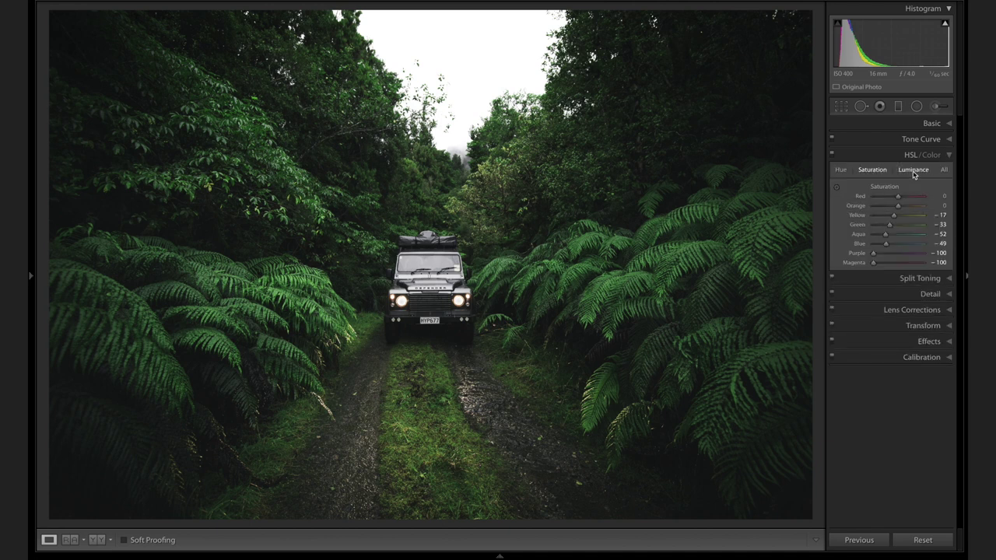
{"action": "left_click", "coordinate": [914, 172]}
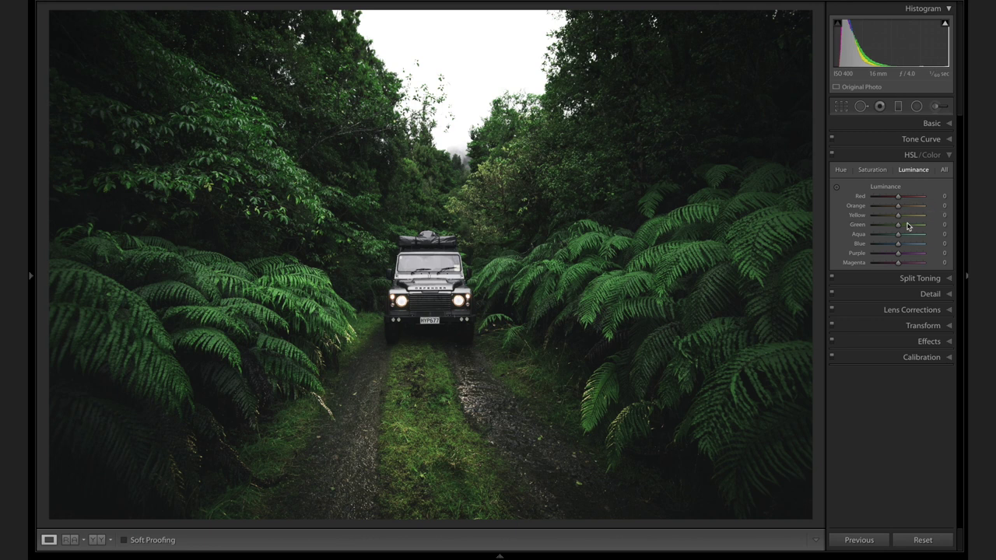
{"action": "left_click", "coordinate": [909, 225]}
{"action": "mouse_move", "coordinate": [909, 226]}
{"action": "left_mouse_down"}
{"action": "mouse_move", "coordinate": [903, 233]}
{"action": "mouse_move", "coordinate": [889, 218]}
{"action": "mouse_move", "coordinate": [902, 221]}
{"action": "left_mouse_up"}
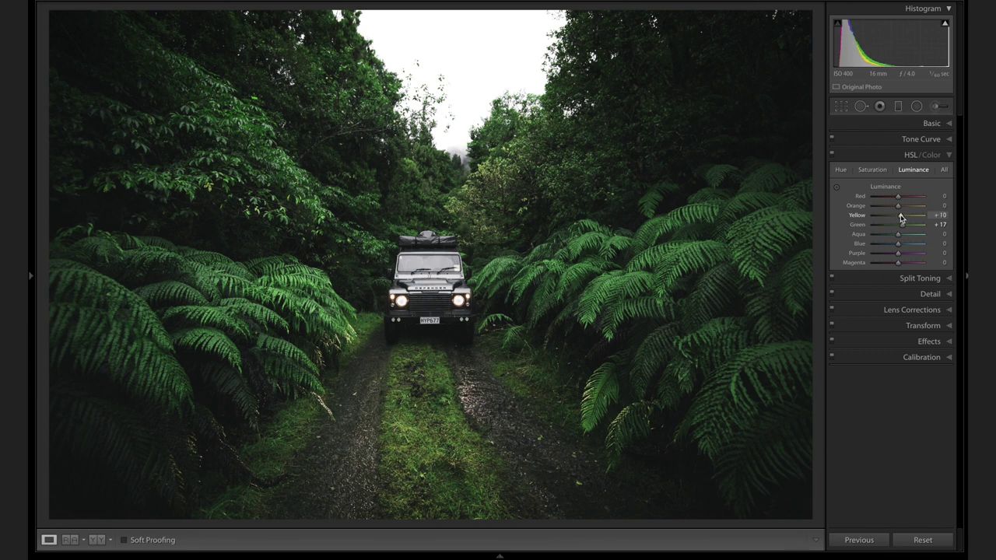
Paint a new adjustment brush over the ferns right of the track with exposure 0.24 and highlights 15
{"action": "key", "text": "k"}
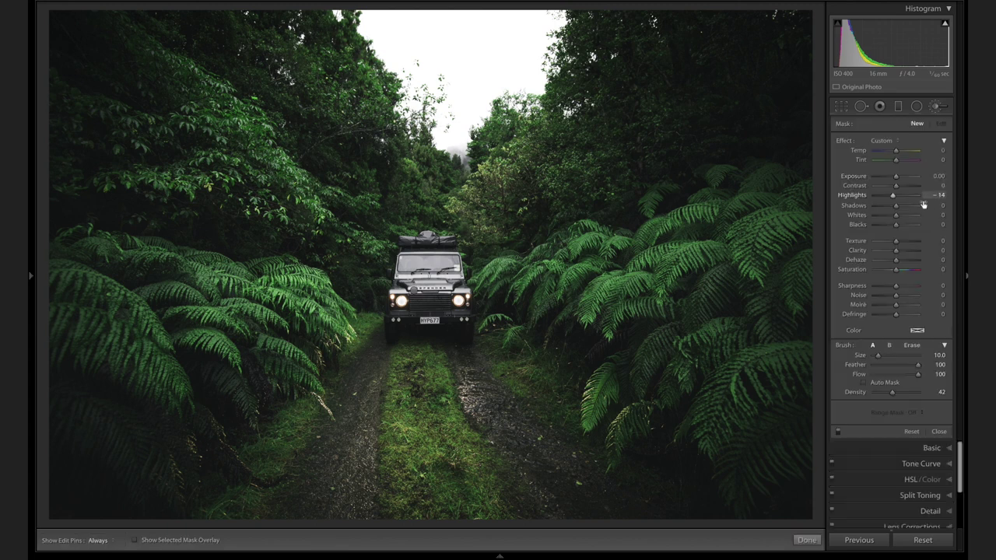
{"action": "double_click", "coordinate": [896, 195]}
{"action": "left_click_drag", "start_coordinate": [895, 177], "coordinate": [901, 196]}
{"action": "left_click", "coordinate": [709, 271]}
{"action": "key", "text": "h"}
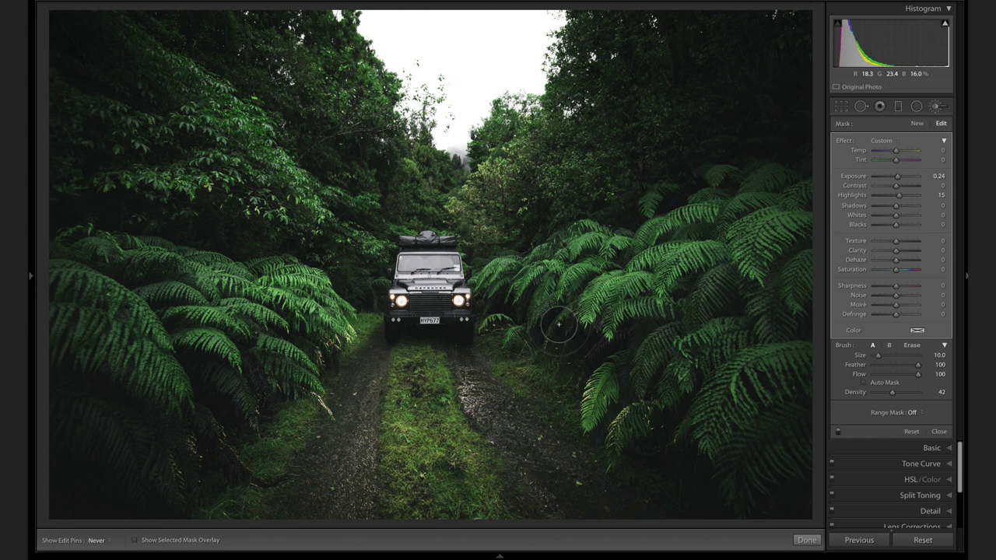
{"action": "key", "text": "h"}
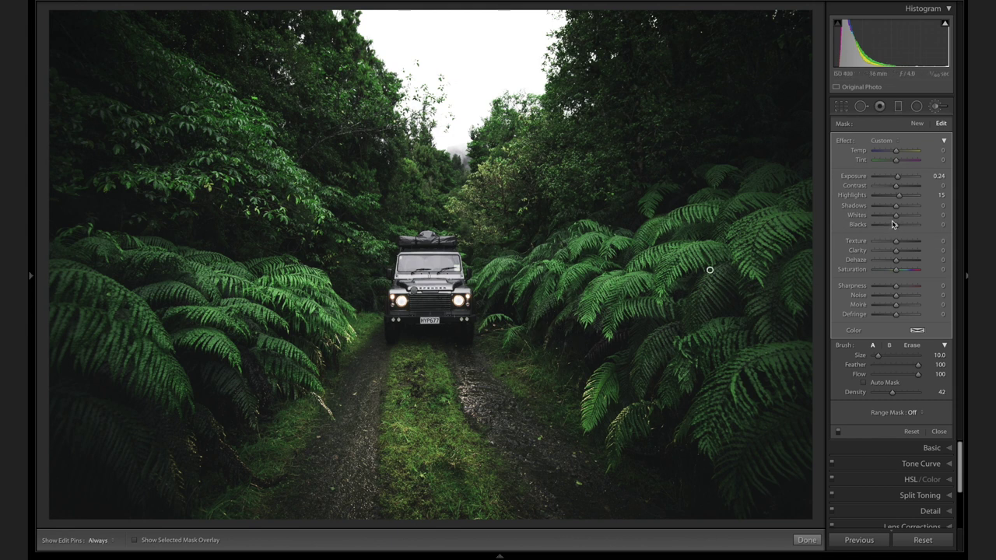
Set the fern brush's whites to 28 and blacks to -5, and enlarge the brush to size 19
{"action": "mouse_move", "coordinate": [895, 225]}
{"action": "left_mouse_down"}
{"action": "mouse_move", "coordinate": [903, 216]}
{"action": "mouse_move", "coordinate": [896, 225]}
{"action": "left_mouse_up"}
{"action": "key", "text": "F7"}
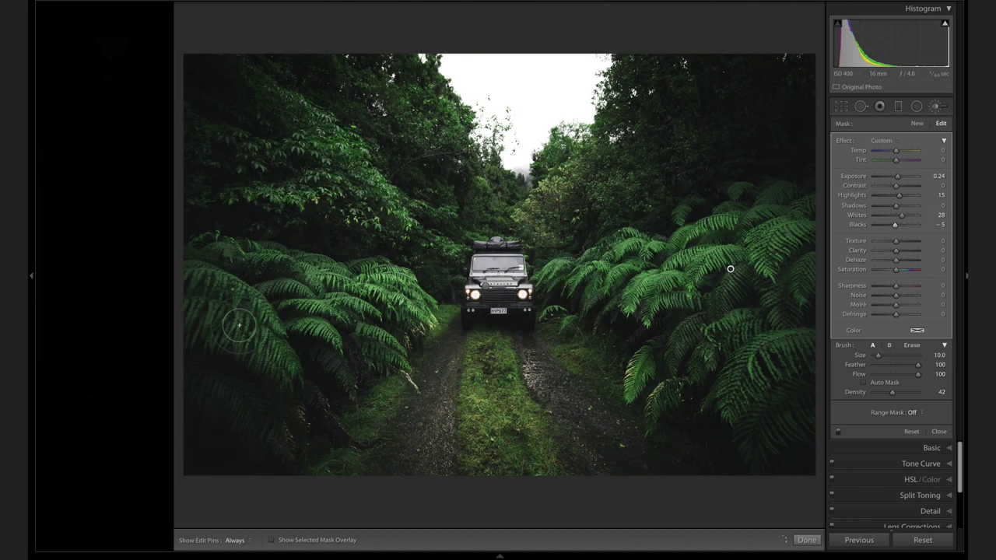
{"action": "left_click", "coordinate": [33, 324]}
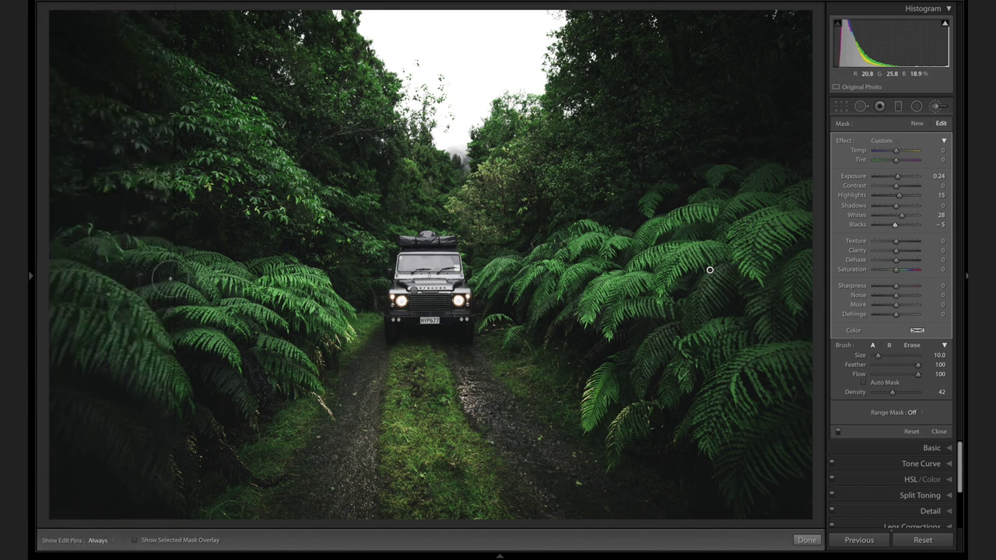
{"action": "scroll", "coordinate": [125, 453], "scroll_direction": "up", "scroll_amount": 5}
{"action": "key", "text": "h"}
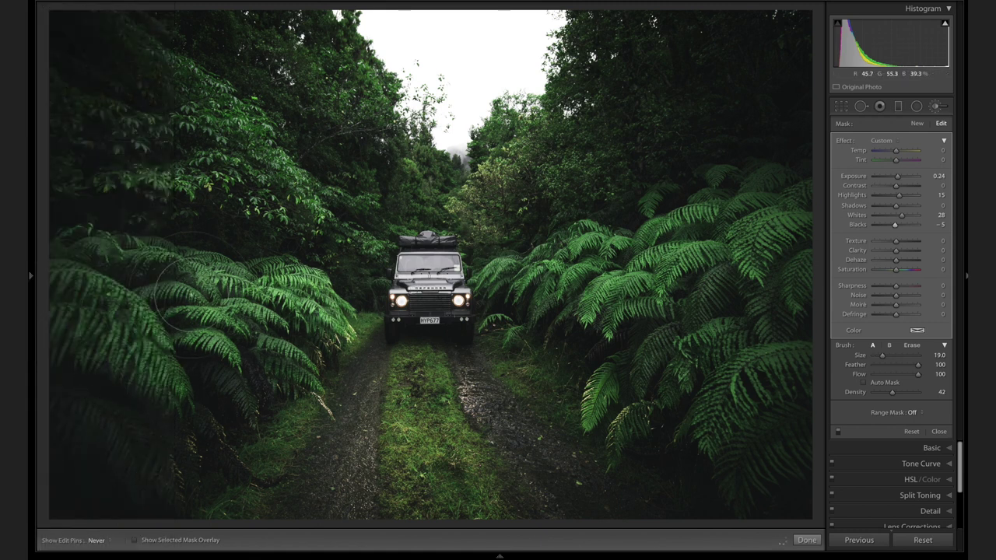
{"action": "key", "text": "k"}
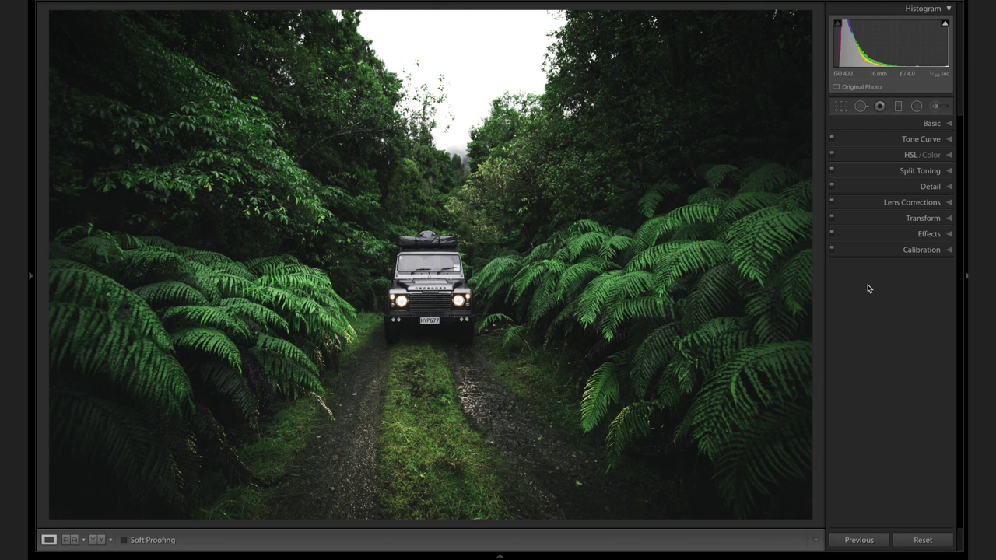
Reset all develop settings to compare with the unedited photo, and undo the reset
{"action": "left_click", "coordinate": [914, 539]}
{"action": "key", "text": "ctrl+z"}
Adjust the shadow end of the RGB tone curve
{"action": "left_click", "coordinate": [929, 142]}
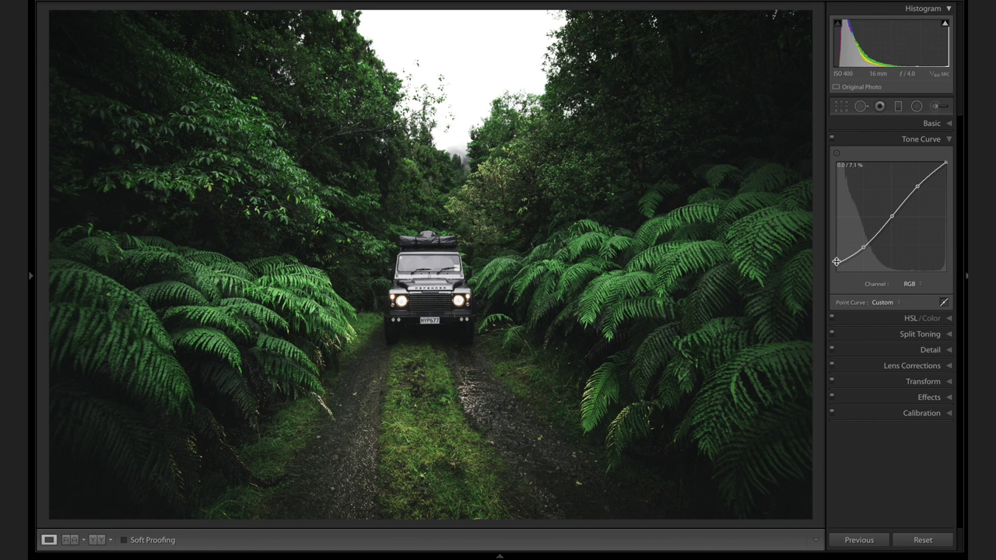
{"action": "left_click_drag", "start_coordinate": [835, 265], "coordinate": [863, 247]}
{"action": "left_click", "coordinate": [922, 138]}
Set the blue primary saturation to +7 in the camera calibration
{"action": "left_click", "coordinate": [924, 250]}
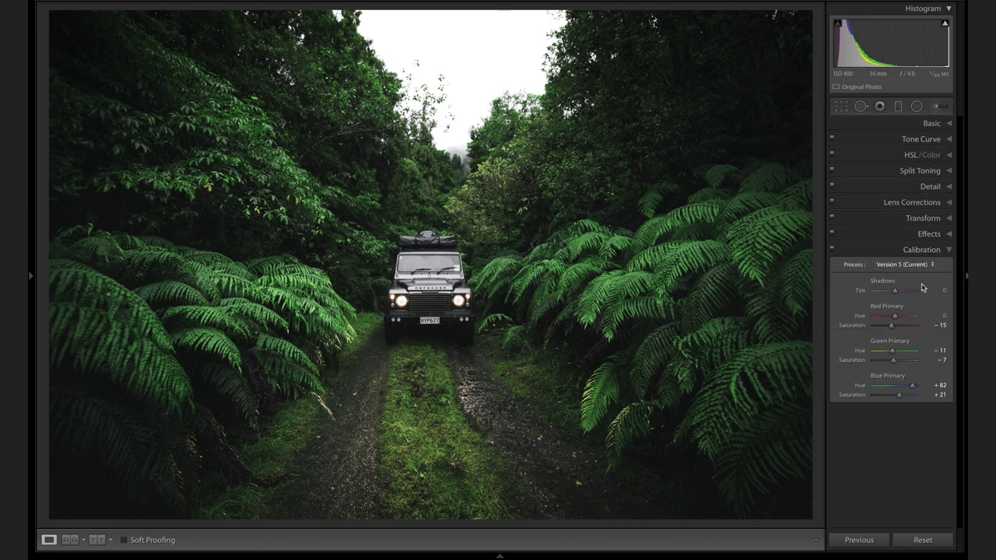
{"action": "left_click_drag", "start_coordinate": [900, 395], "coordinate": [897, 397]}
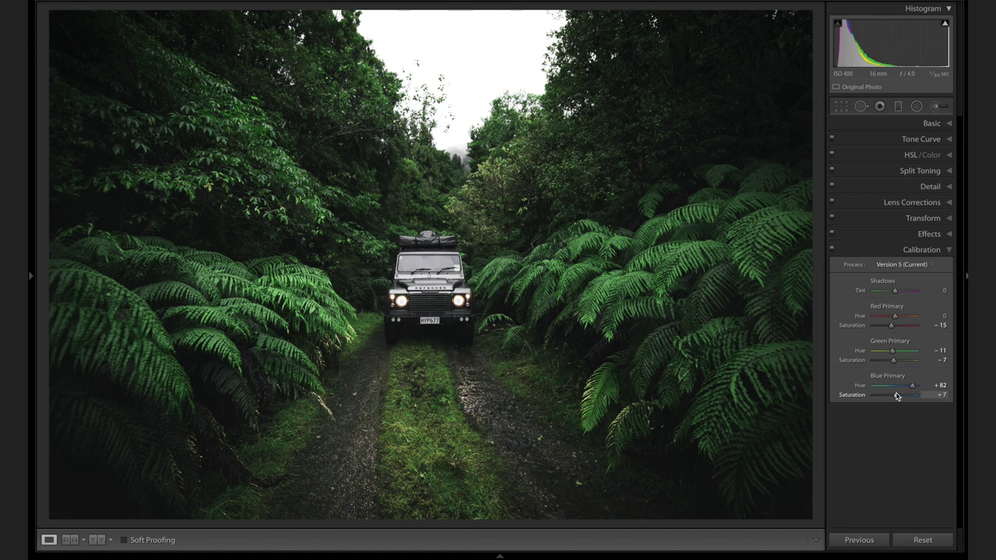
{"action": "left_click", "coordinate": [919, 250]}
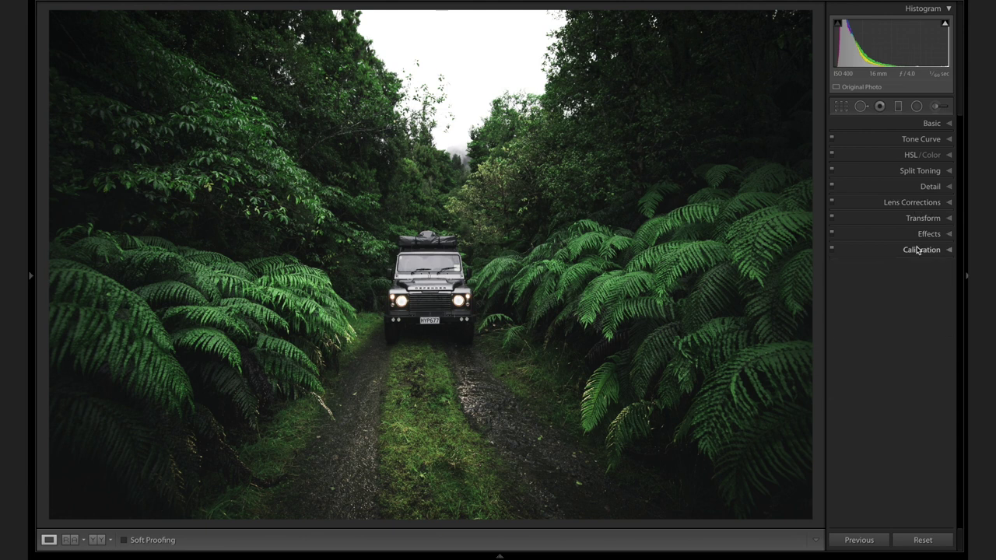